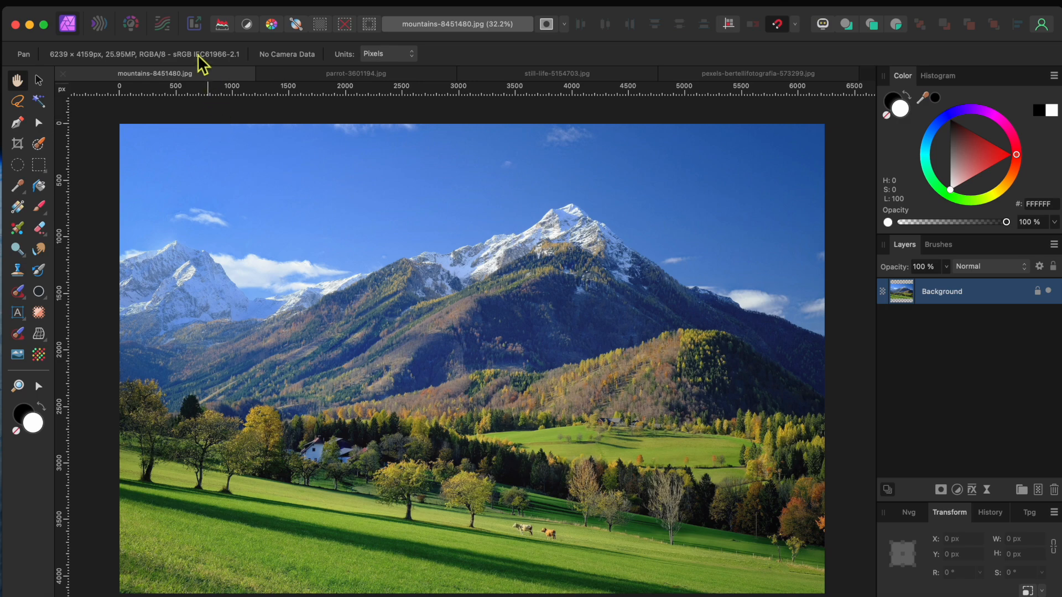
# - Enter the Tone Mapping persona and browse the presets in the Default and Extreme categories
pyautogui.click(162, 24)
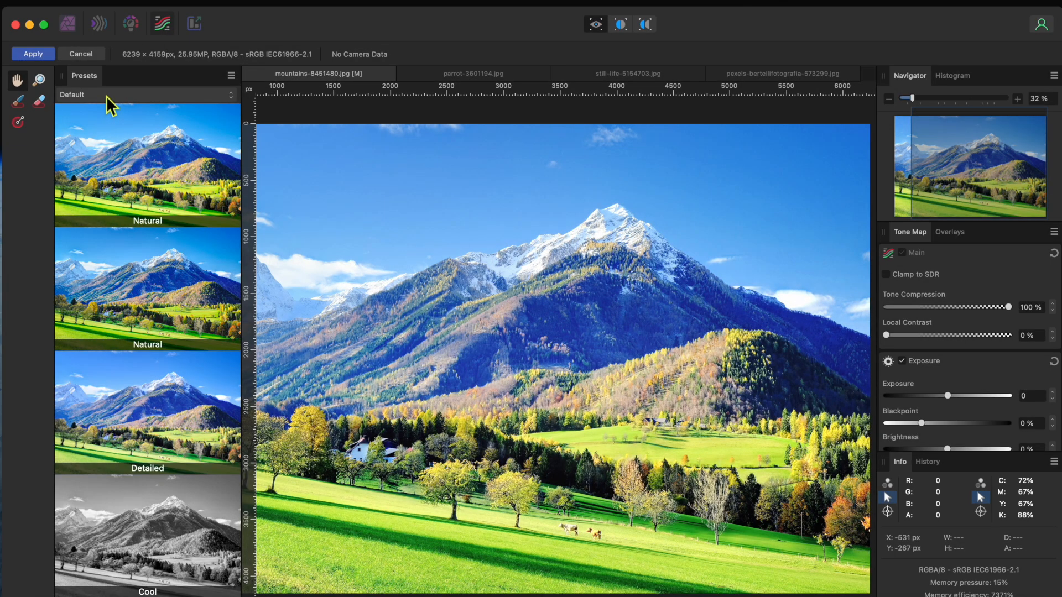
pyautogui.scroll(-4, 141, 300)
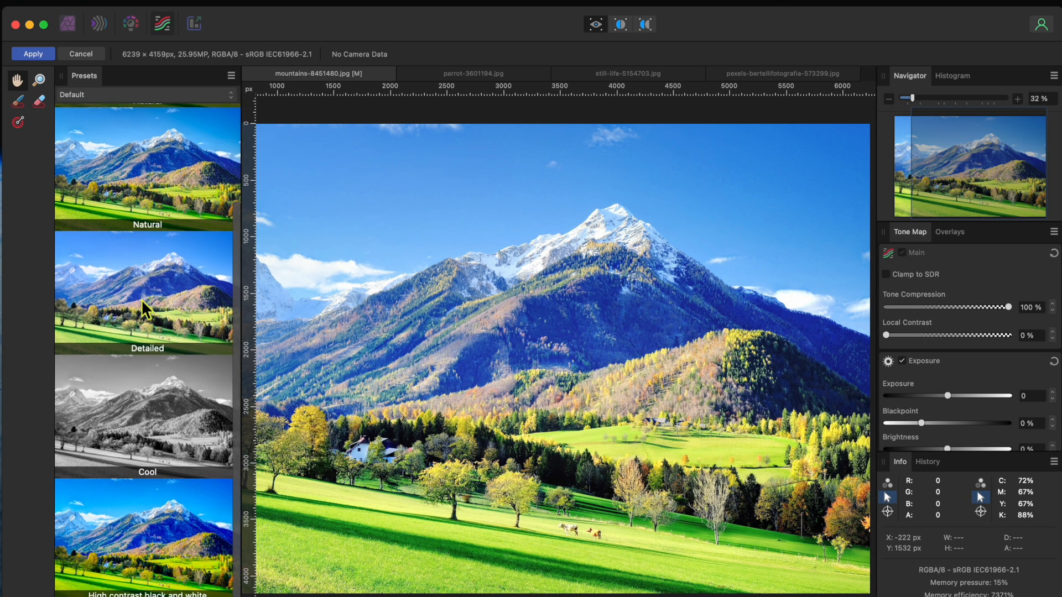
pyautogui.scroll(4, 141, 299)
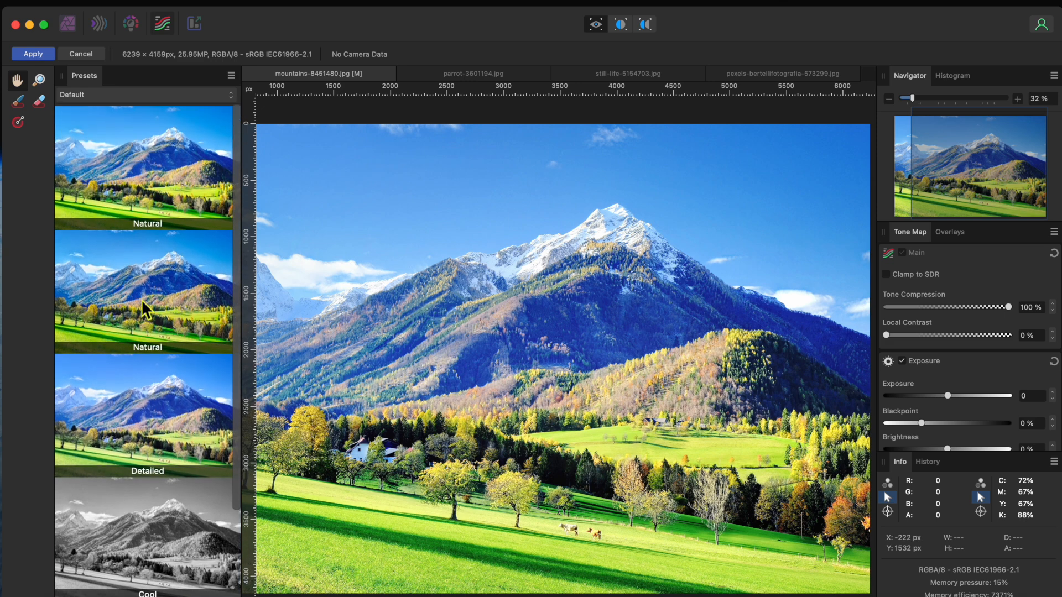
pyautogui.click(131, 97)
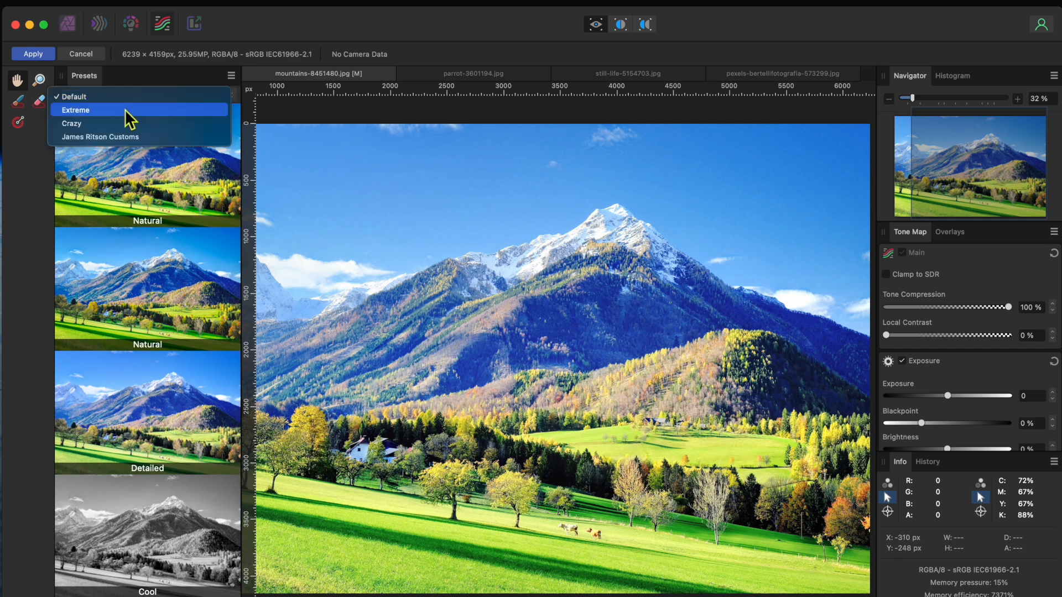
pyautogui.click(125, 109)
pyautogui.scroll(-10, 135, 266)
pyautogui.scroll(10, 135, 266)
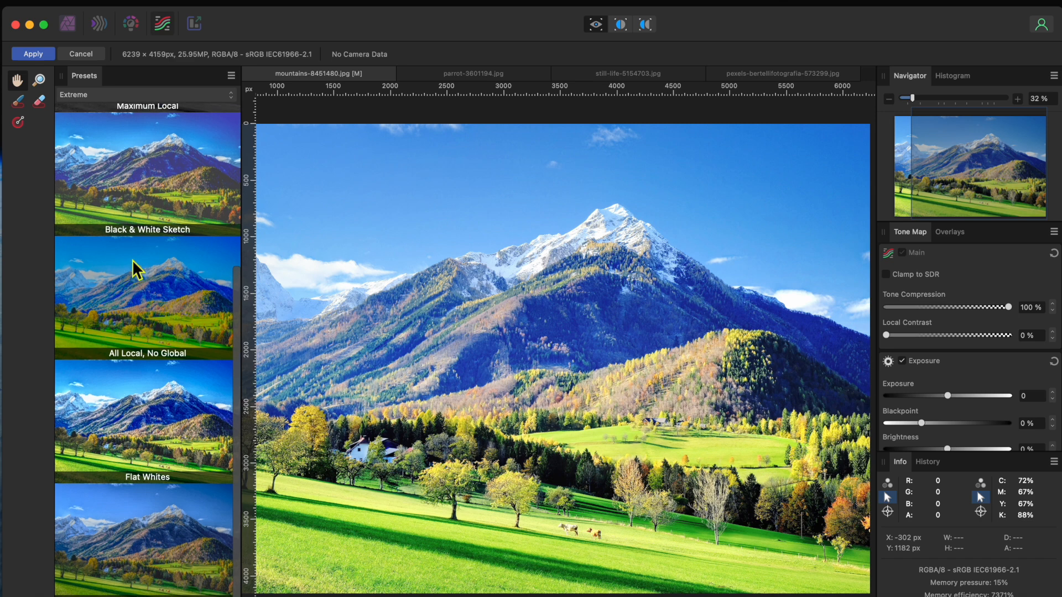
pyautogui.scroll(1, 132, 261)
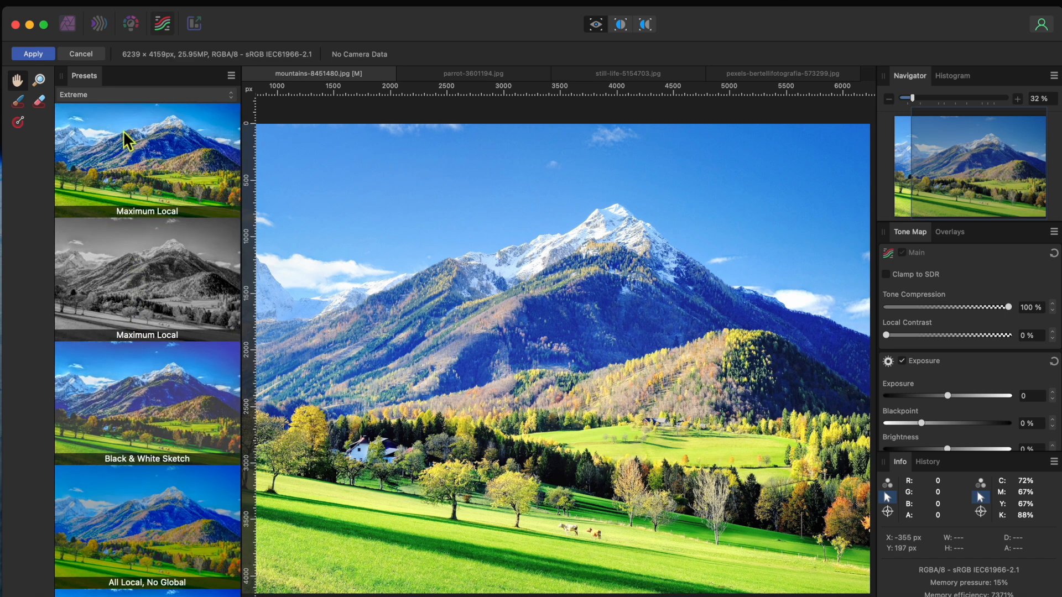
# - Switch to the Crazy preset category and apply the End Of Trays preset
pyautogui.click(122, 94)
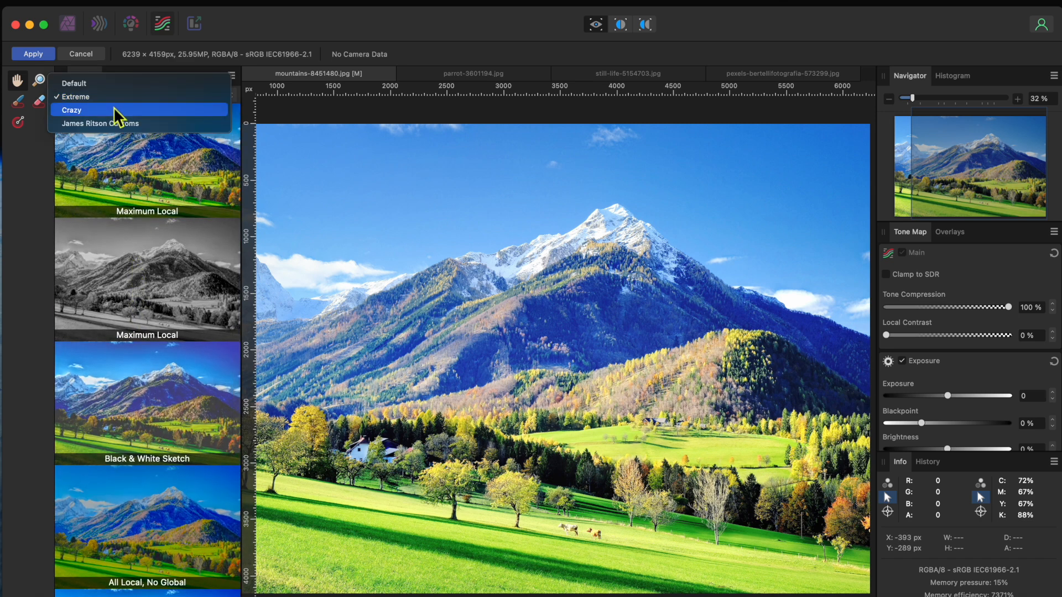
pyautogui.click(114, 108)
pyautogui.scroll(-11, 130, 331)
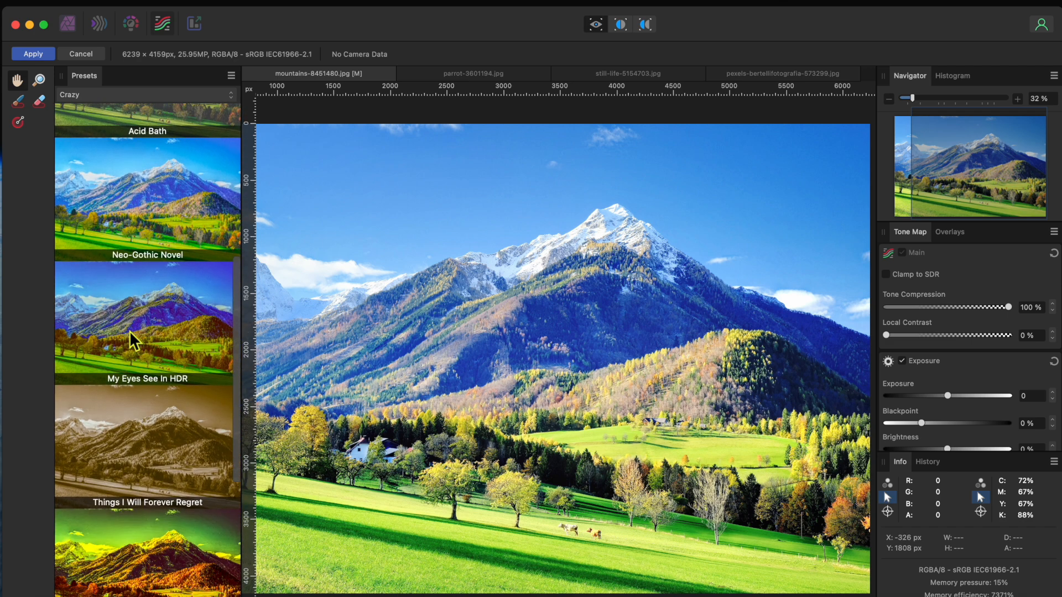
pyautogui.scroll(-1, 129, 331)
pyautogui.scroll(-10, 138, 427)
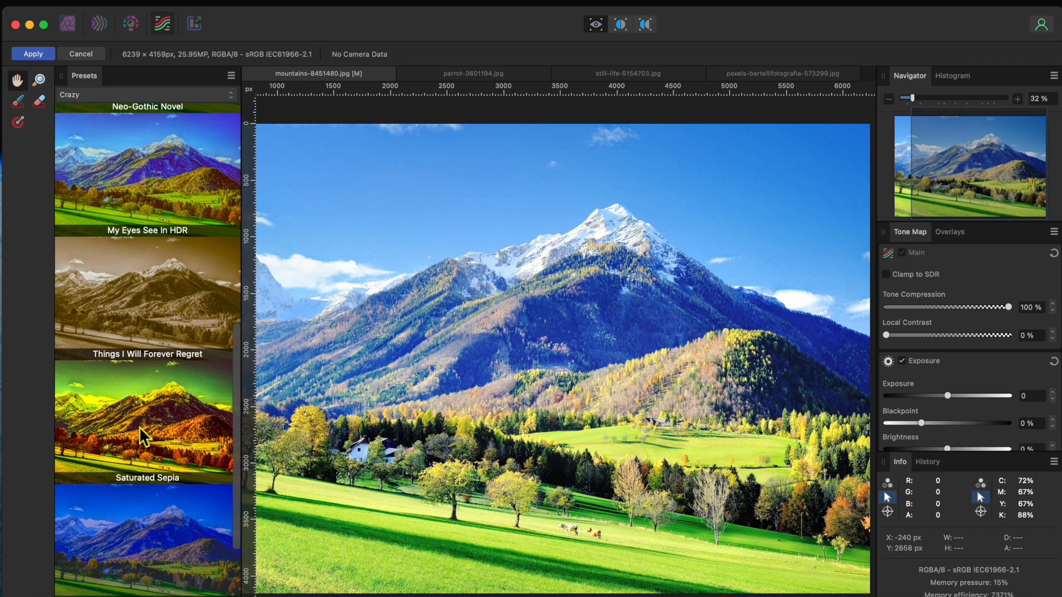
pyautogui.click(144, 420)
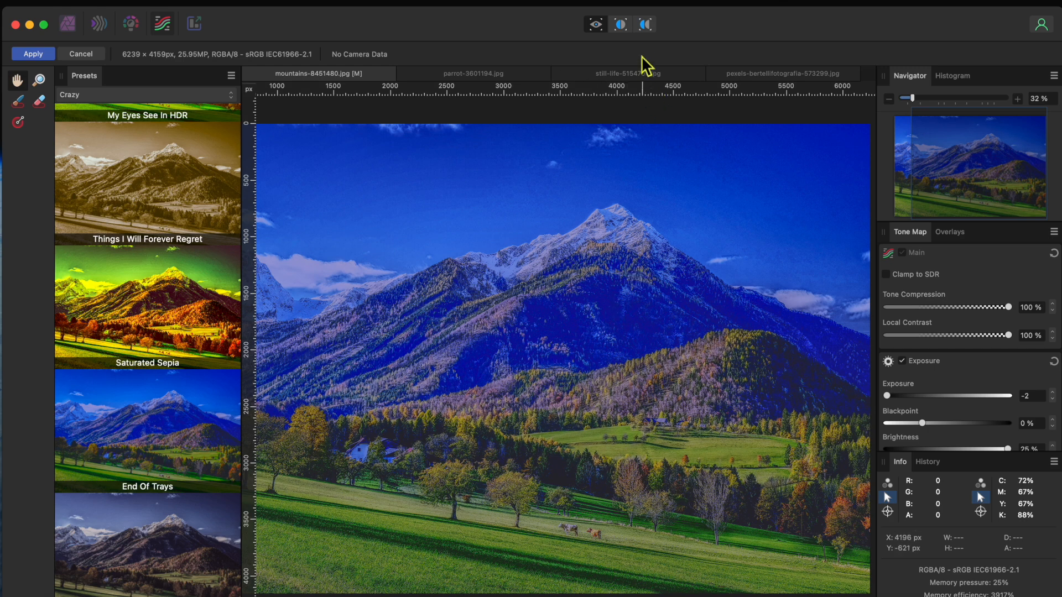
# - Compare the preset with the original in split before/after view, then cancel tone mapping and confirm
pyautogui.click(624, 27)
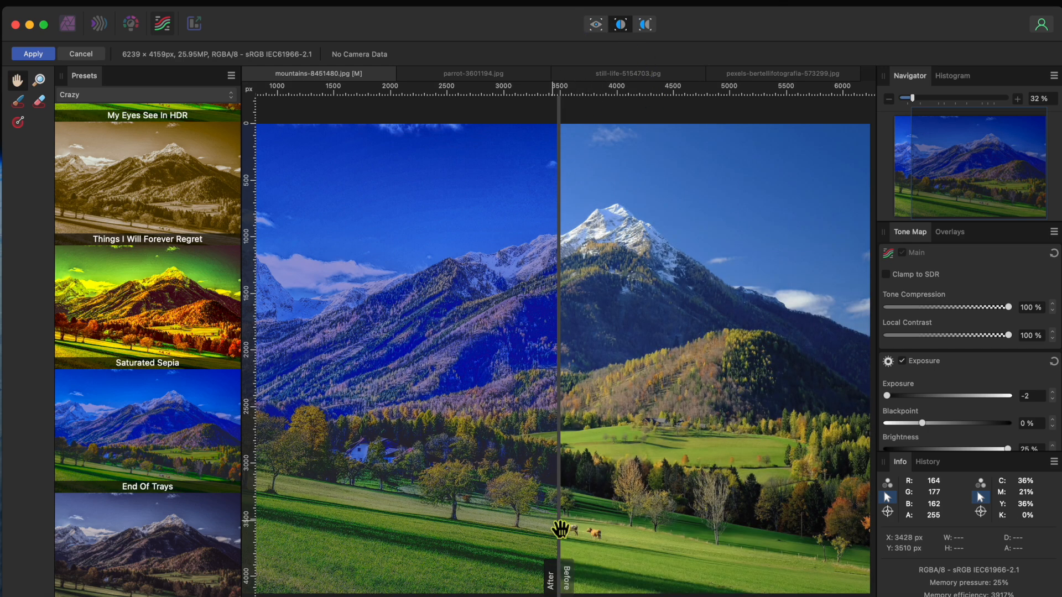
pyautogui.moveTo(567, 585); pyautogui.dragTo(589, 539)
pyautogui.scroll(10, 138, 418)
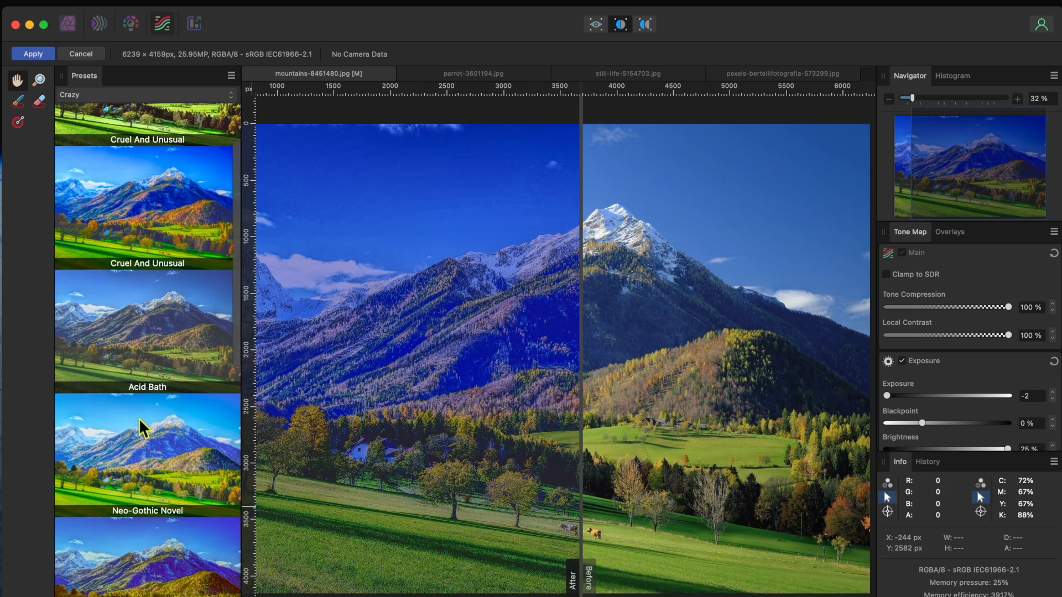
pyautogui.click(90, 53)
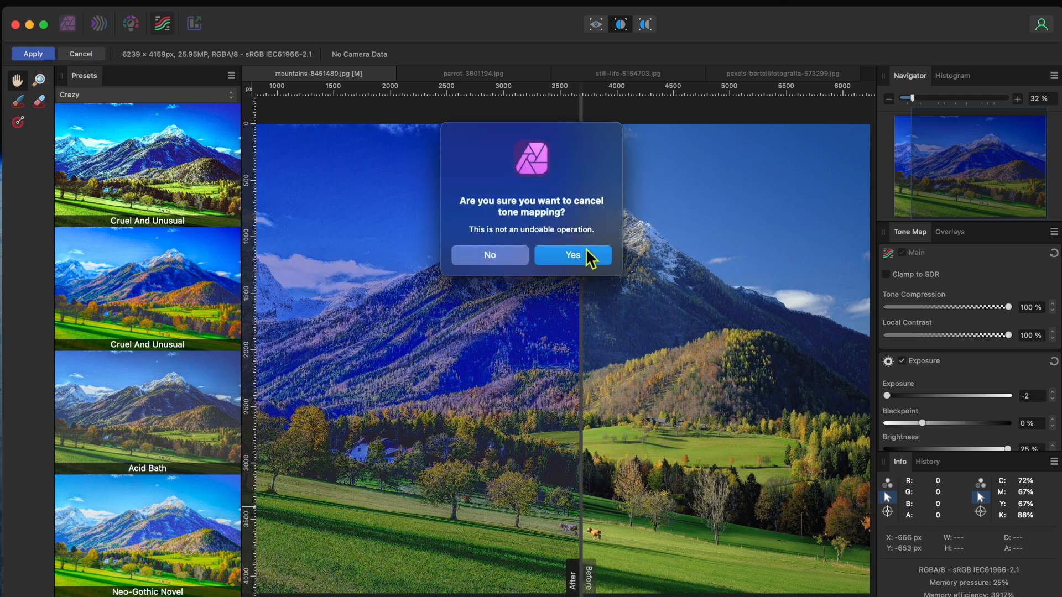
pyautogui.click(598, 255)
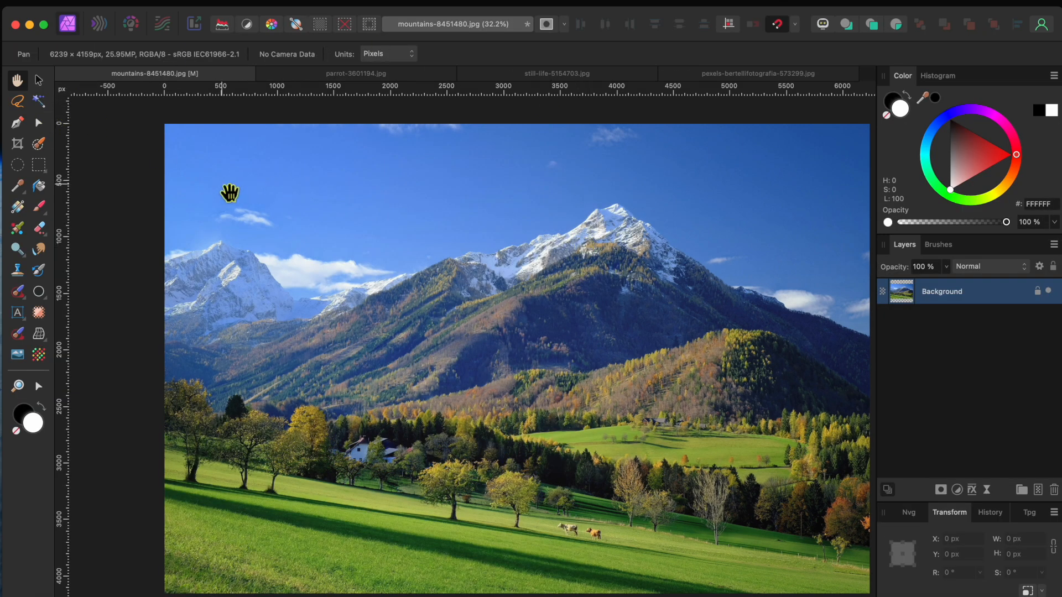
# - Re-enter the Tone Mapping persona and enable the Curves adjustment
pyautogui.click(163, 25)
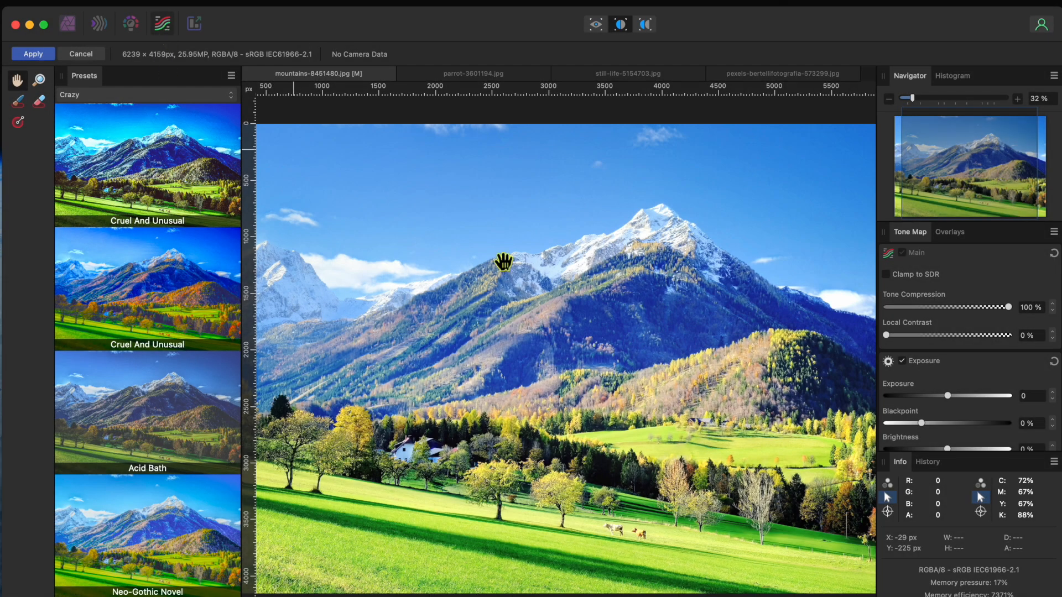
pyautogui.scroll(-5, 950, 397)
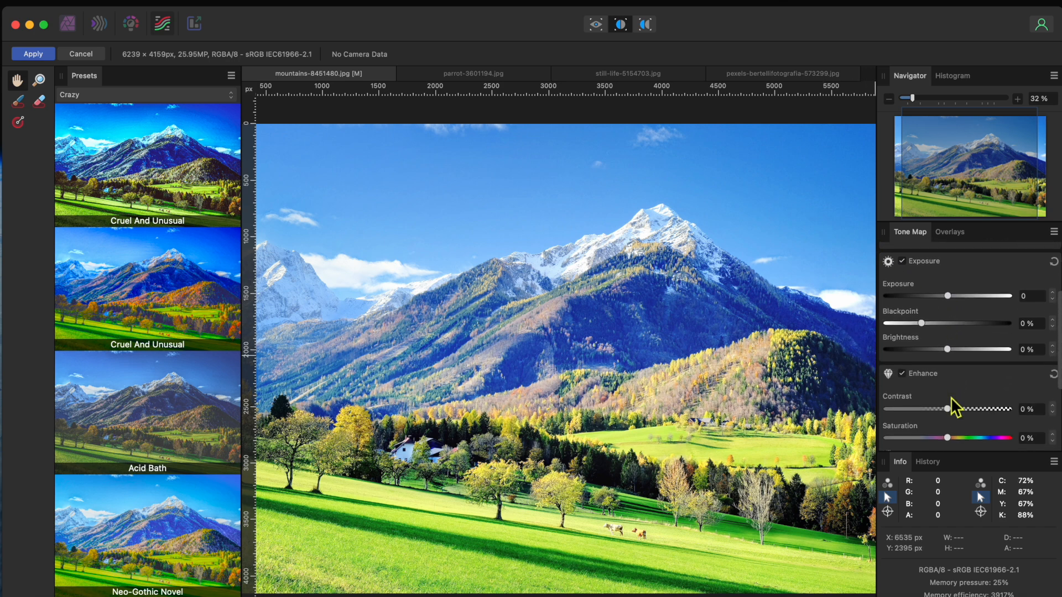
pyautogui.scroll(-2, 951, 397)
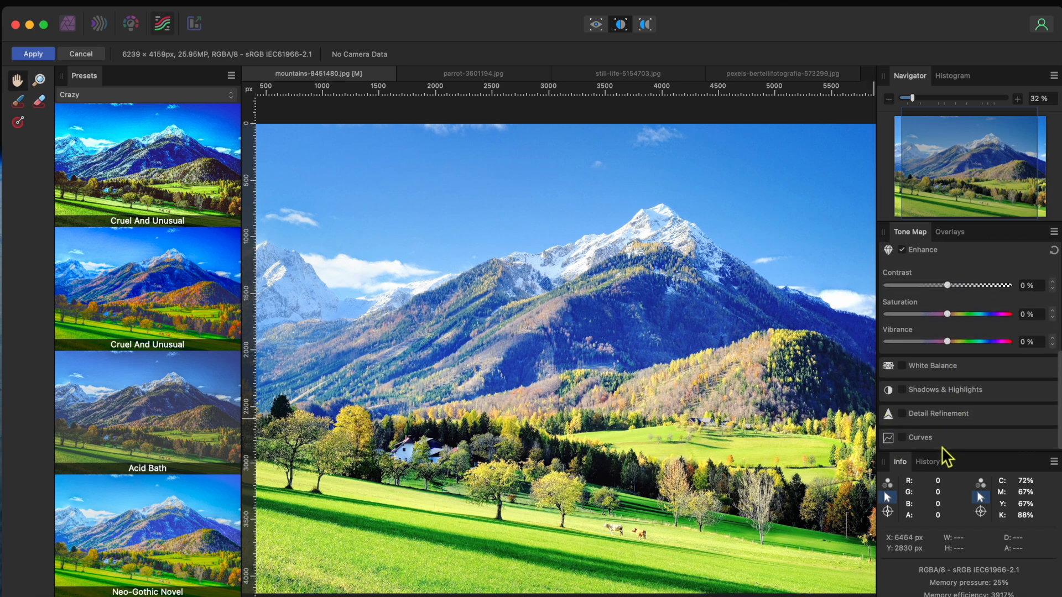
pyautogui.click(915, 439)
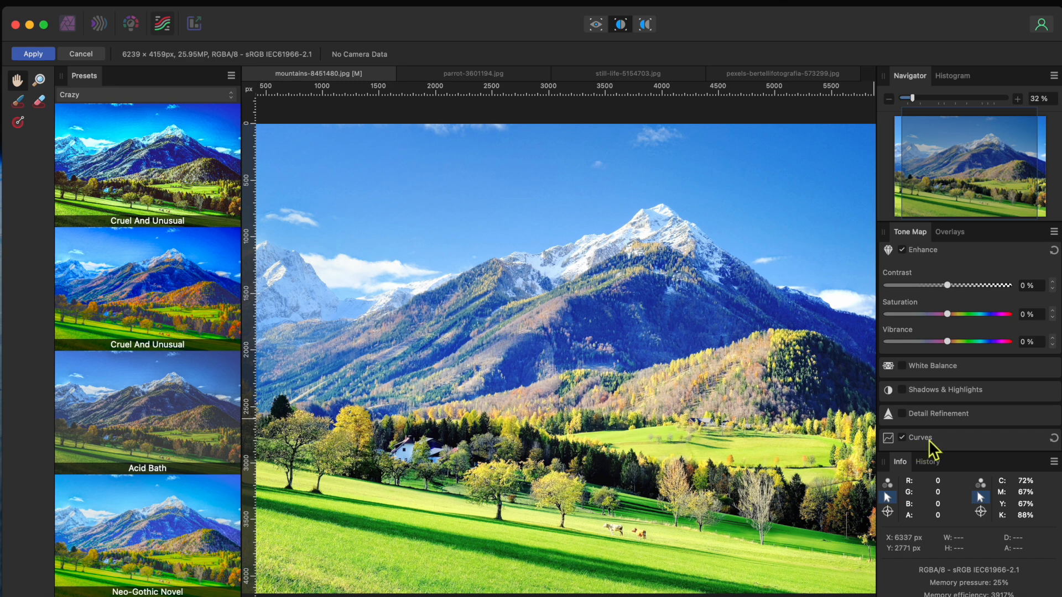
pyautogui.click(895, 440)
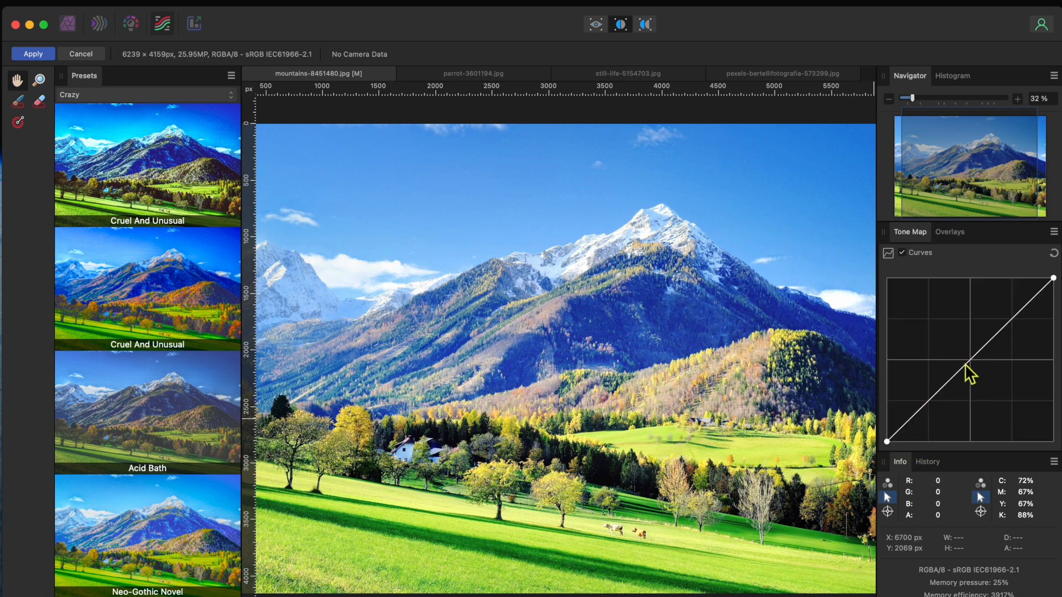
# - Shape an S-curve by pulling a lower point down, a upper point up, and moving the black point right
pyautogui.click(942, 387)
pyautogui.moveTo(943, 390); pyautogui.dragTo(922, 443)
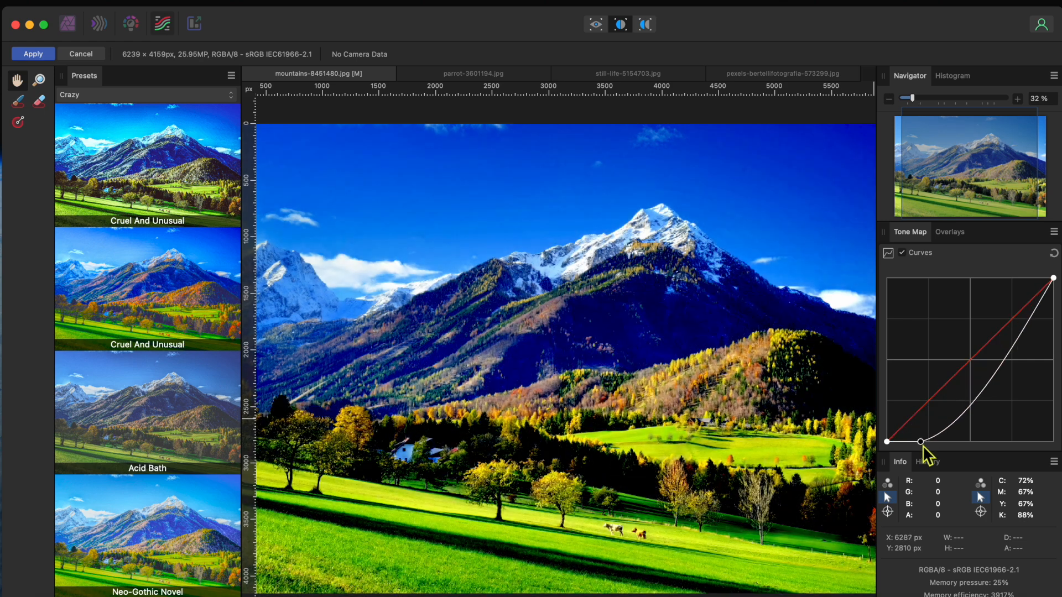
pyautogui.click(956, 429)
pyautogui.moveTo(955, 429); pyautogui.dragTo(1038, 304)
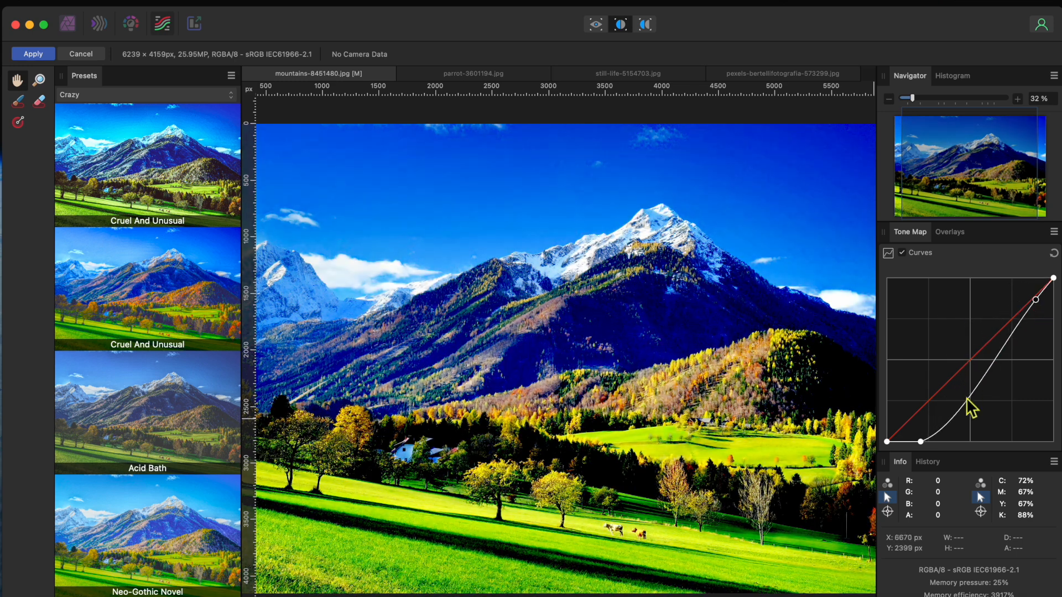
pyautogui.moveTo(921, 442); pyautogui.dragTo(951, 439)
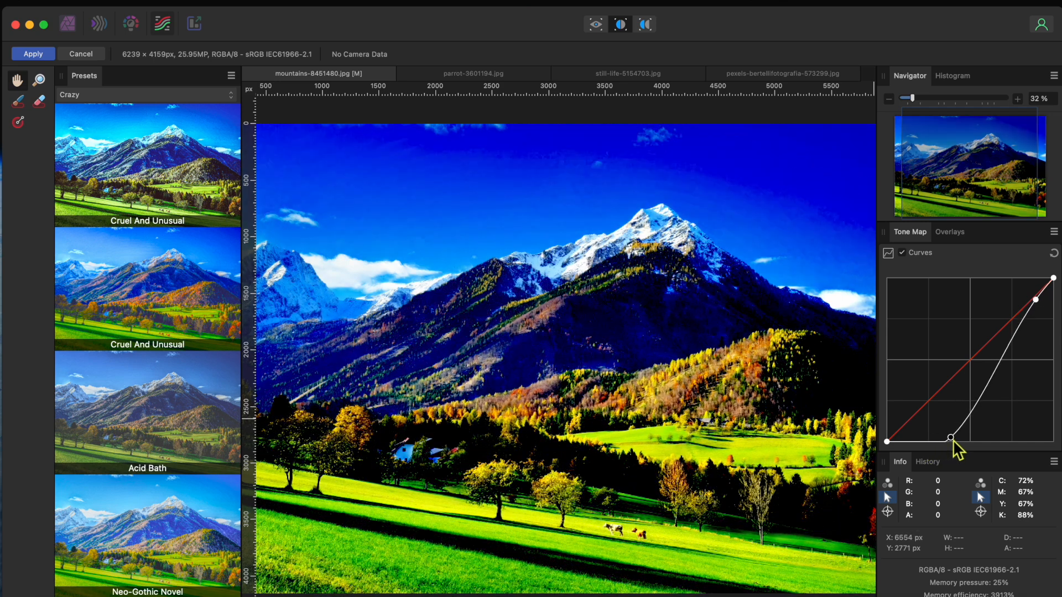
# - Enable Detail Refinement and set Radius to 100% and Amount to 76%
pyautogui.scroll(5, 955, 302)
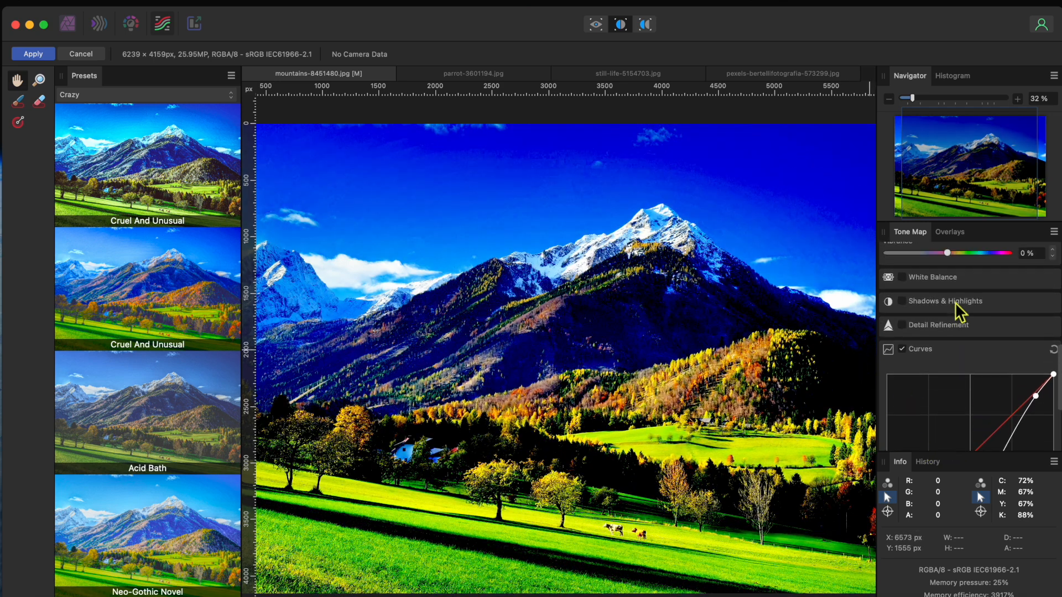
pyautogui.click(907, 368)
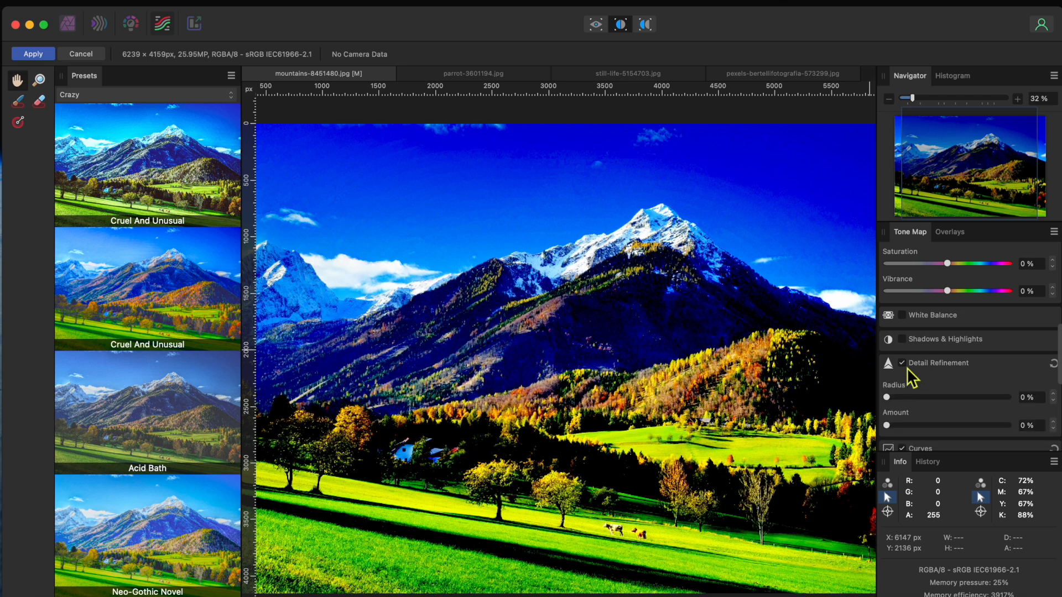
pyautogui.moveTo(887, 397); pyautogui.dragTo(990, 398)
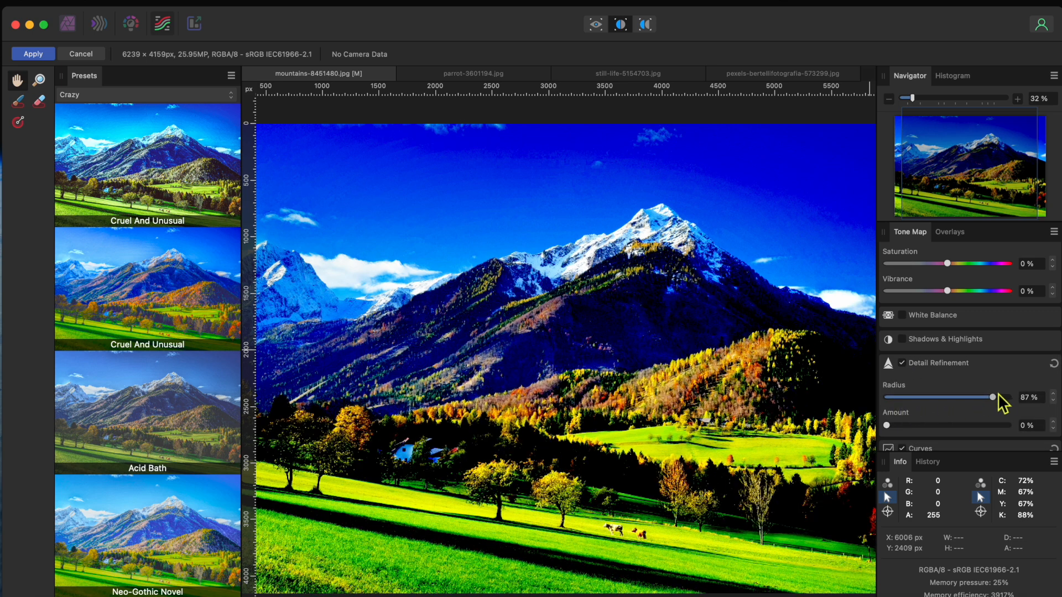
pyautogui.moveTo(886, 425); pyautogui.dragTo(982, 428)
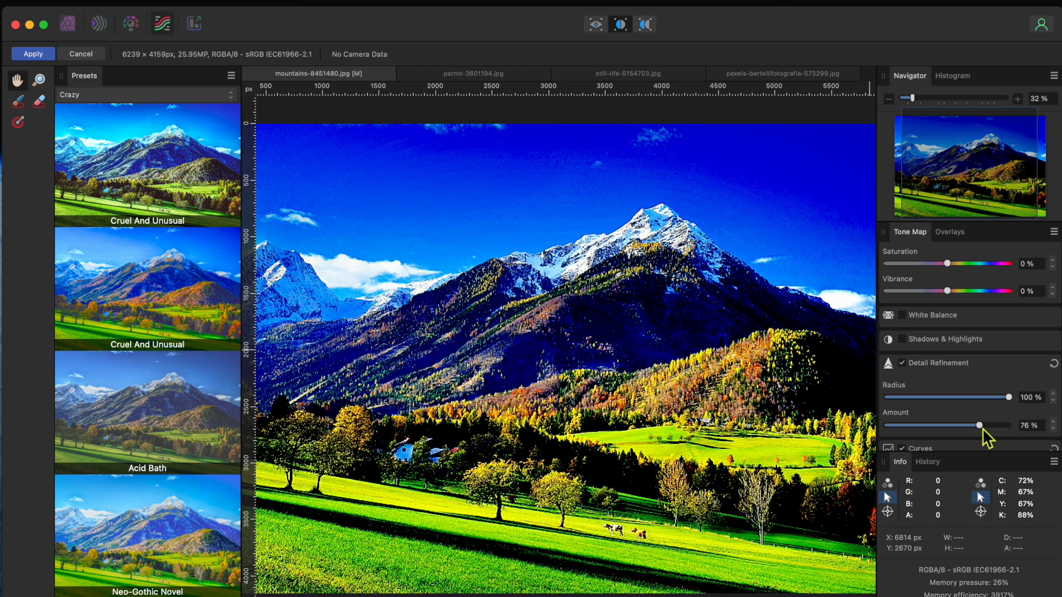
# - Enable Shadows & Highlights and set Shadows to 28% and Highlights to 19%
pyautogui.click(908, 341)
pyautogui.moveTo(946, 372); pyautogui.dragTo(960, 400)
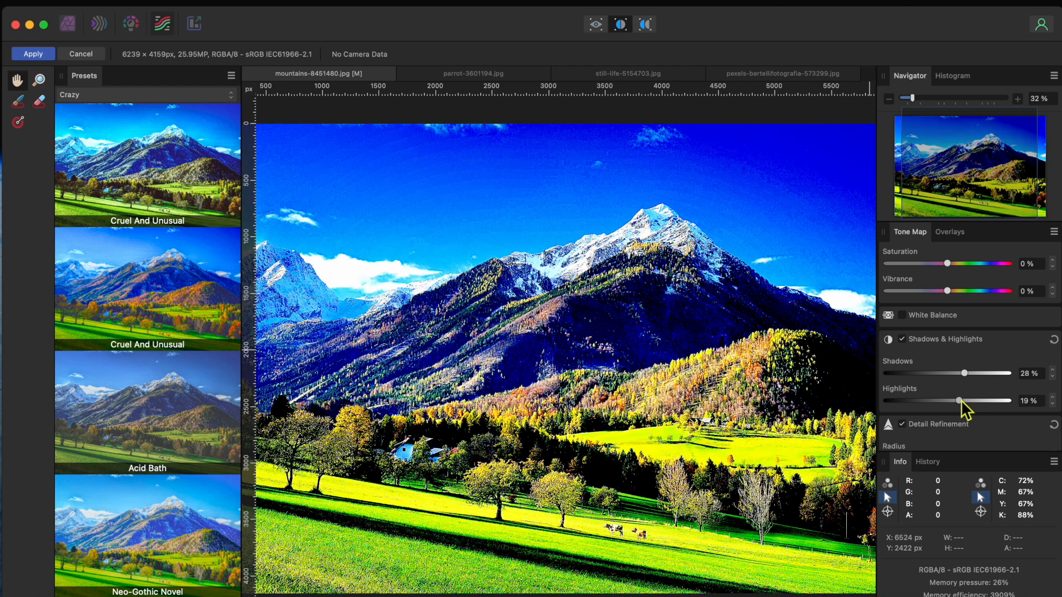
# - Enable White Balance and set Temperature to -23% and Tint to -11%
pyautogui.click(902, 315)
pyautogui.moveTo(947, 350); pyautogui.dragTo(934, 378)
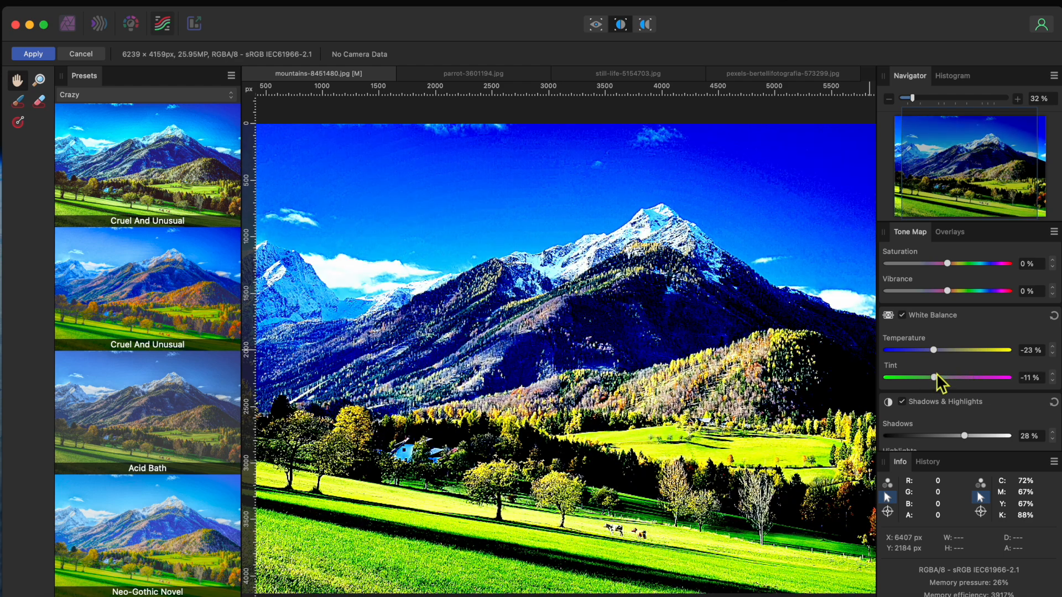
# - Raise Saturation to 91% and lower Vibrance
pyautogui.scroll(2, 943, 321)
pyautogui.moveTo(943, 297); pyautogui.dragTo(1003, 297)
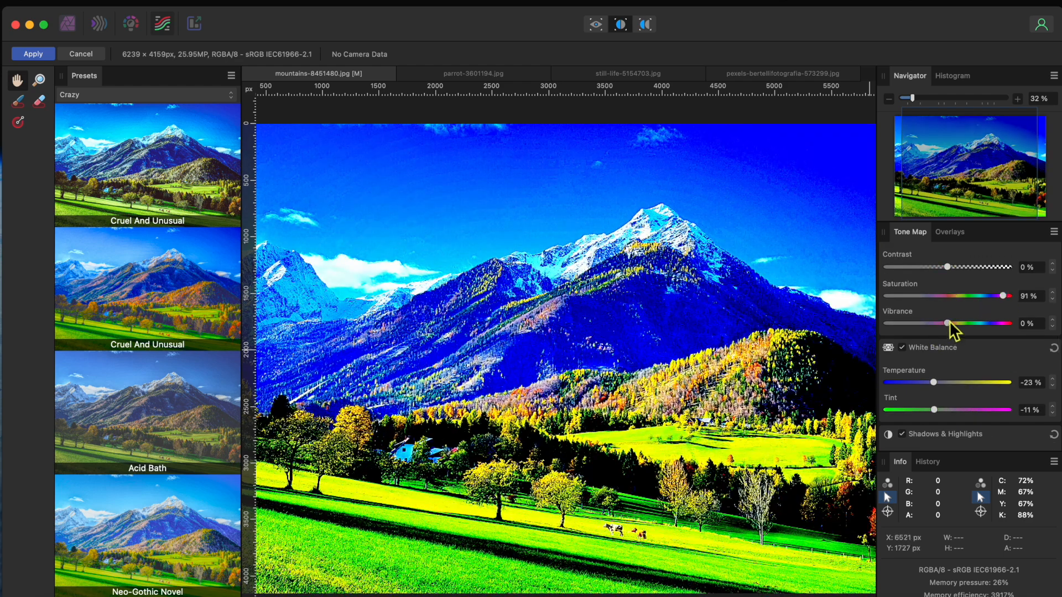
pyautogui.moveTo(948, 324); pyautogui.dragTo(914, 327)
# - Tweak the Exposure sliders and set Tone Compression to 71% and Local Contrast to 76%
pyautogui.scroll(3, 934, 332)
pyautogui.moveTo(948, 362); pyautogui.dragTo(951, 391)
pyautogui.scroll(3, 990, 363)
pyautogui.scroll(3, 954, 376)
pyautogui.moveTo(1007, 307); pyautogui.dragTo(973, 311)
pyautogui.moveTo(887, 336); pyautogui.dragTo(983, 339)
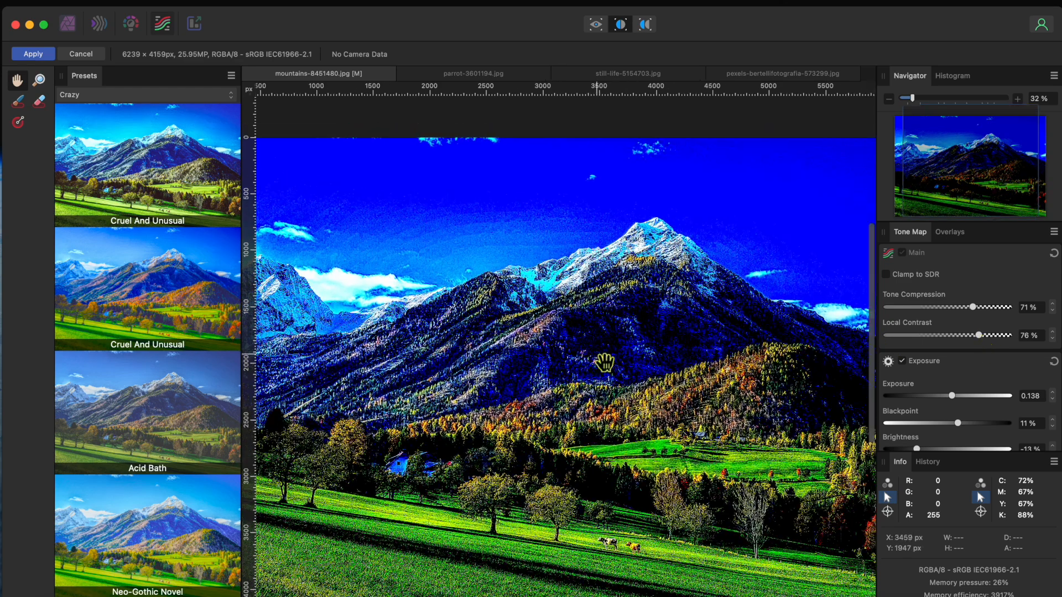
pyautogui.moveTo(604, 363); pyautogui.dragTo(582, 328)
# - Create two new preset categories from the Presets panel menu
pyautogui.click(233, 78)
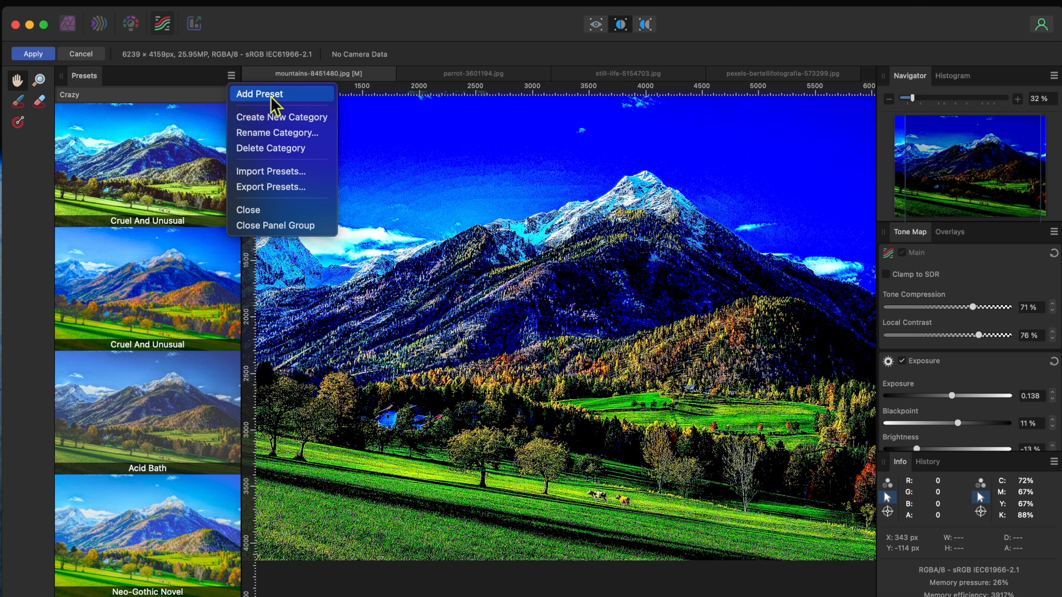
pyautogui.click(270, 115)
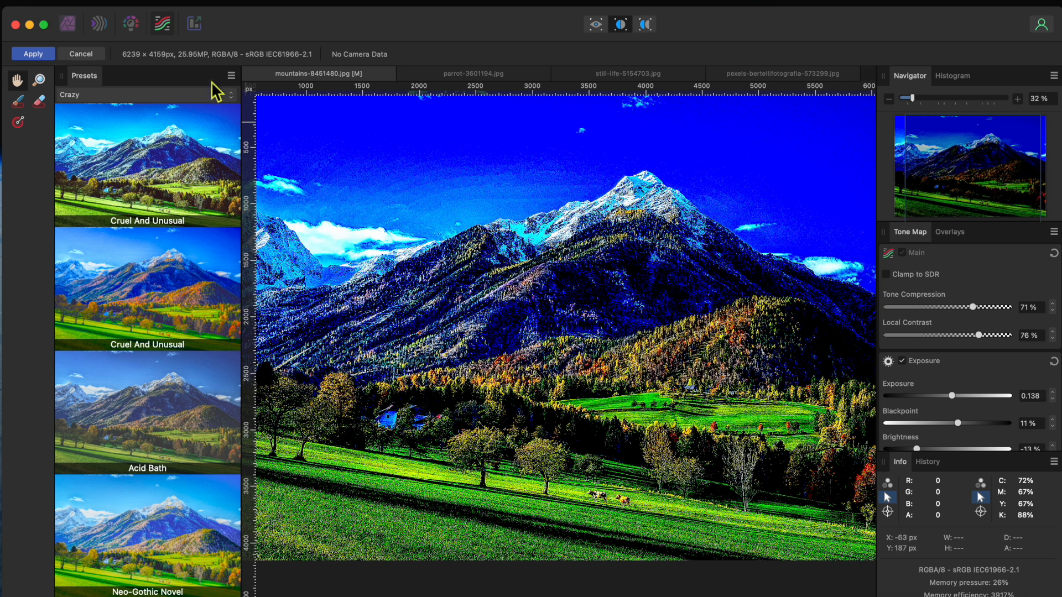
pyautogui.click(231, 75)
pyautogui.click(264, 118)
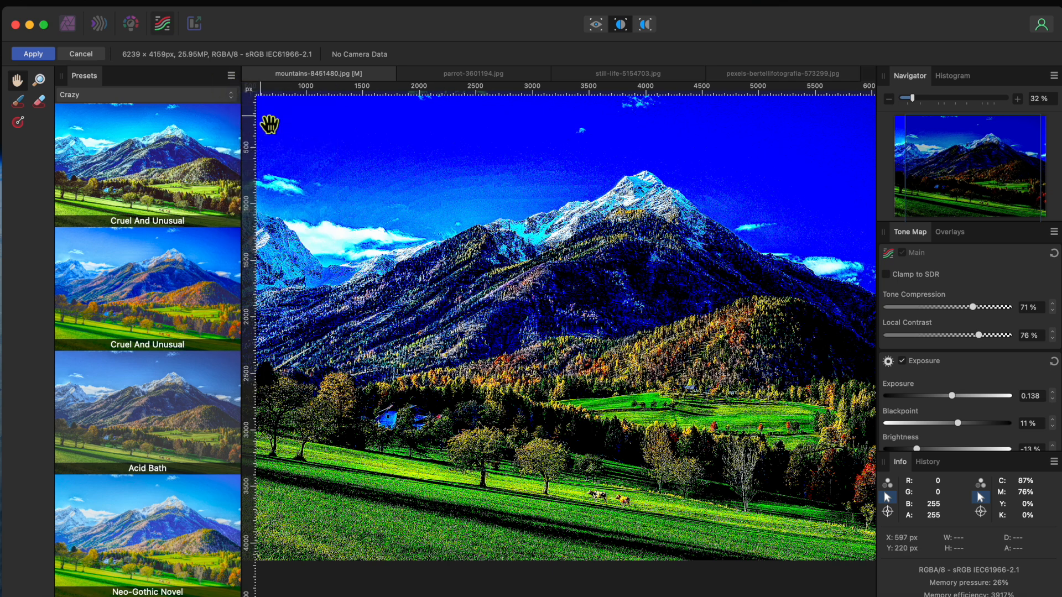
# - Switch the Presets panel to the Presets 2 category
pyautogui.scroll(-5, 164, 275)
pyautogui.scroll(5, 161, 265)
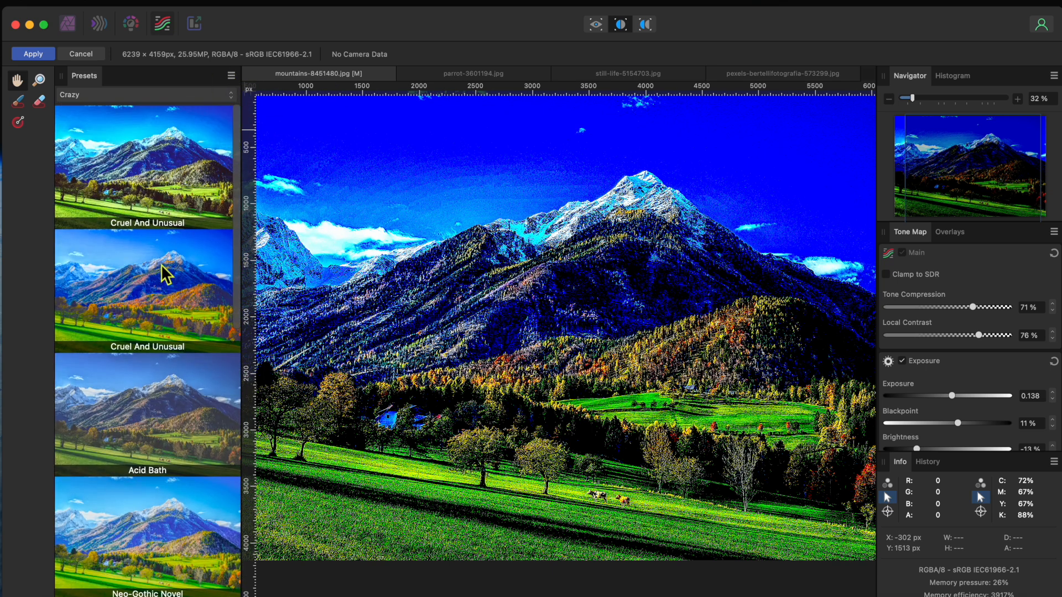
pyautogui.click(138, 95)
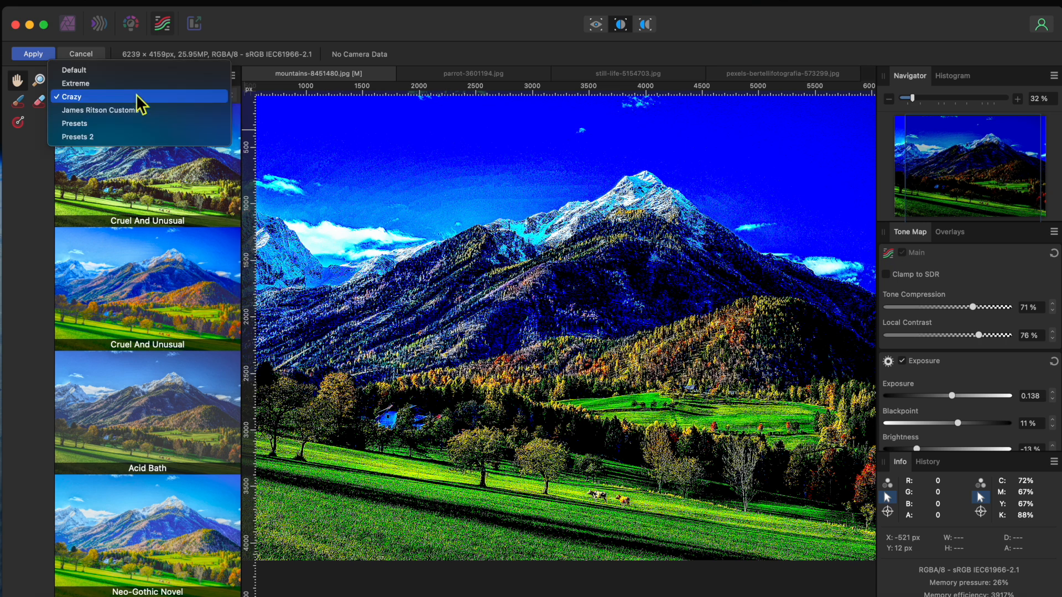
pyautogui.click(81, 137)
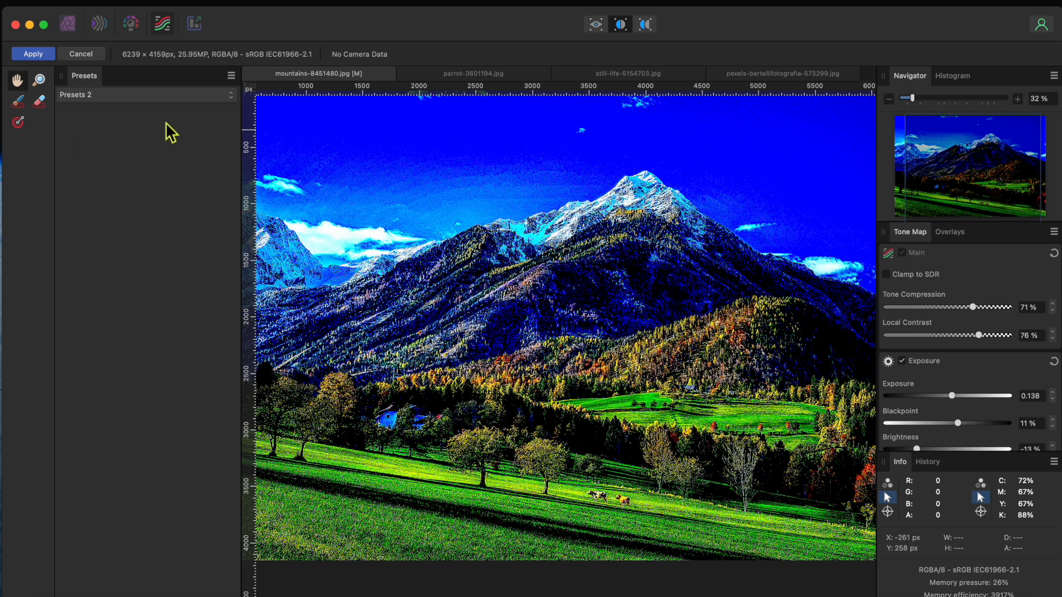
# - Save the current tone-mapping settings as a new preset named Mind Blown in the Presets 2 category
pyautogui.click(231, 76)
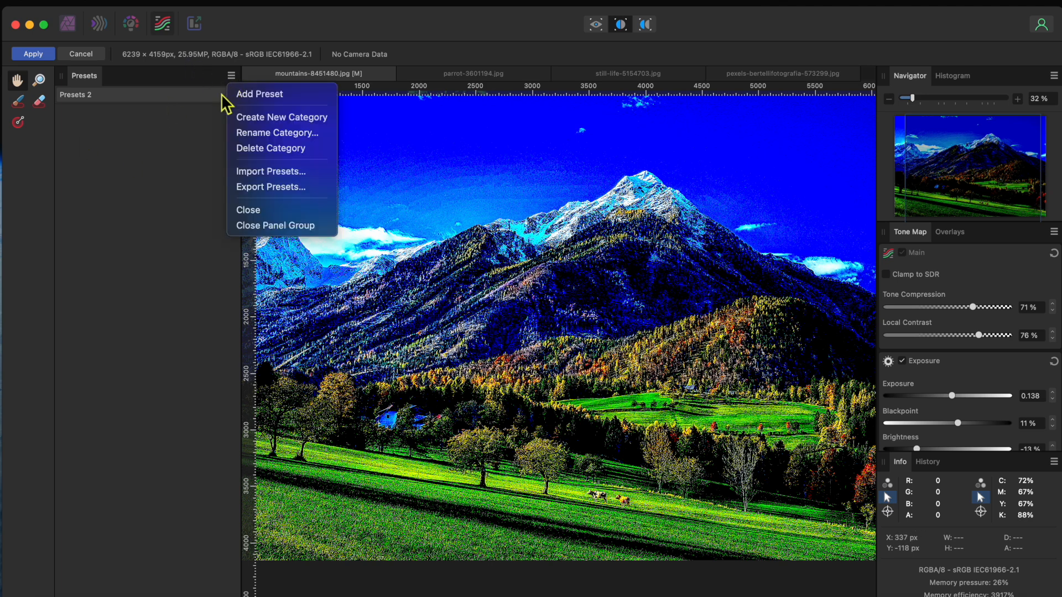
pyautogui.click(267, 97)
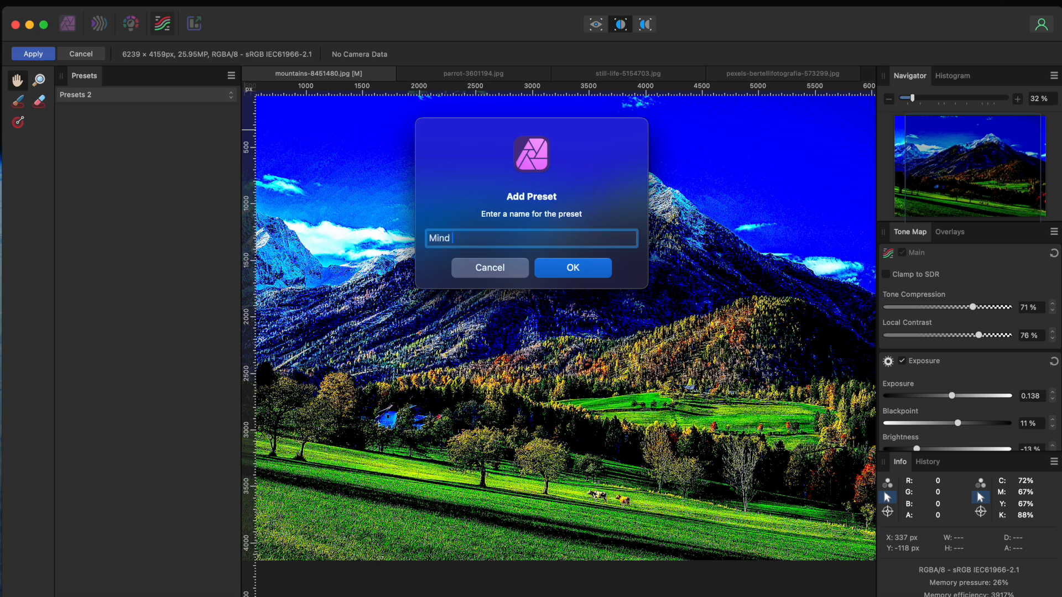
pyautogui.click(573, 268)
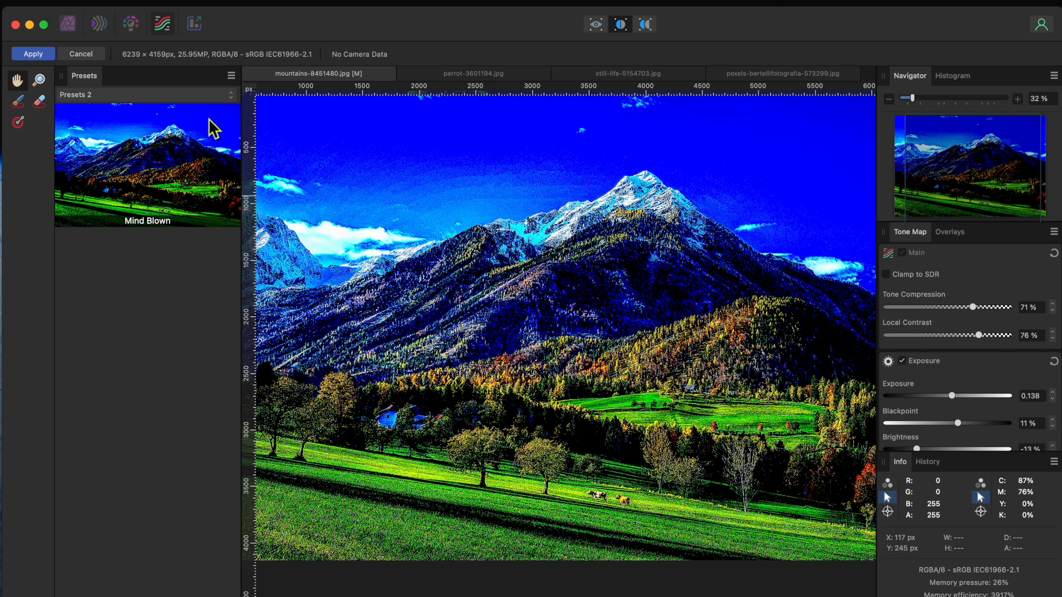
# - Rename the Presets 2 category to a personal presets name and apply the tone mapping to the mountains photo
pyautogui.click(231, 76)
pyautogui.click(267, 132)
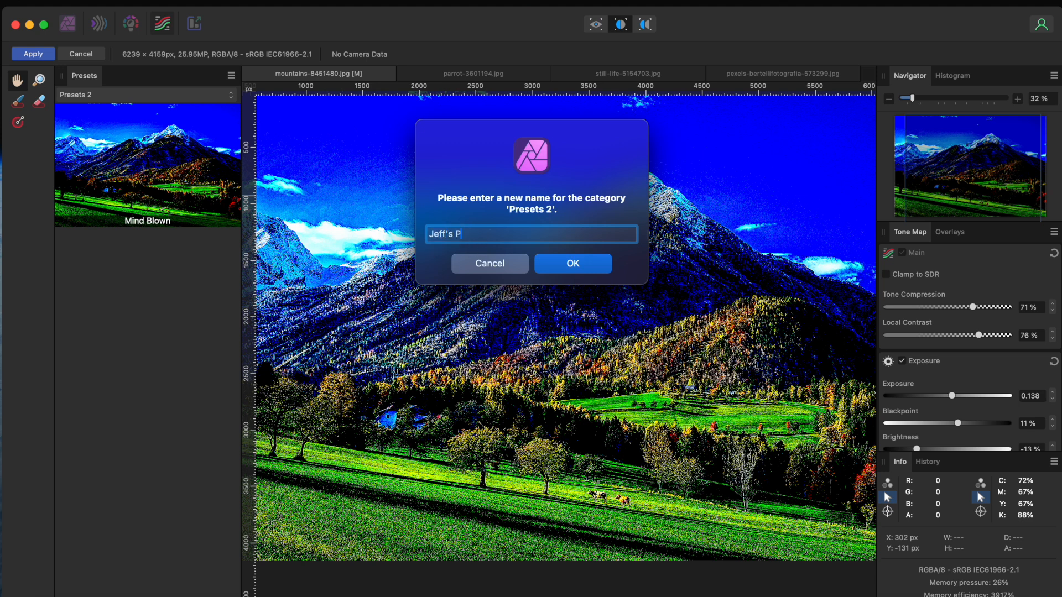
pyautogui.click(590, 270)
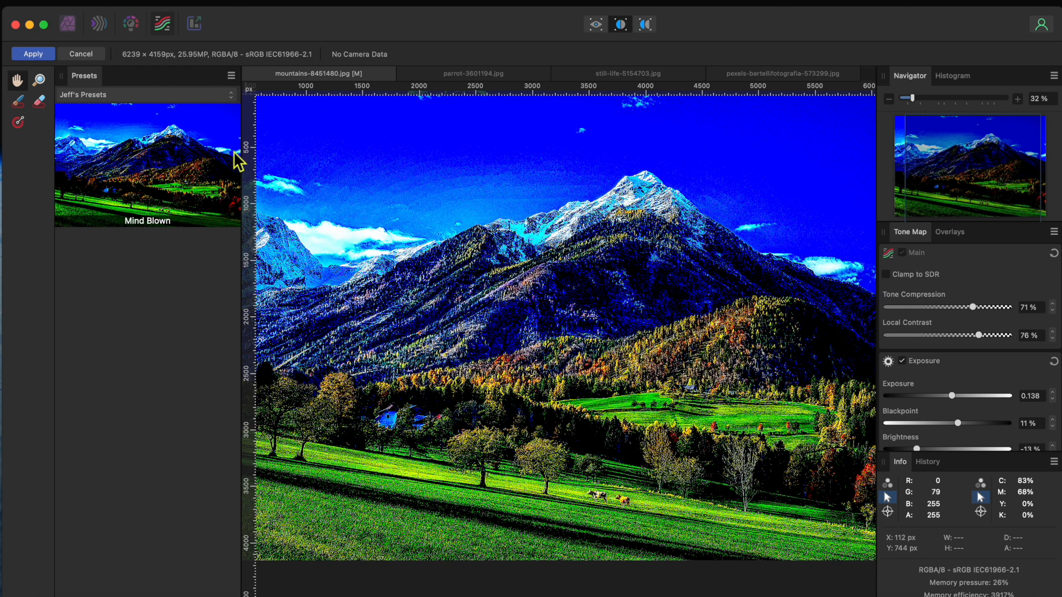
pyautogui.click(33, 53)
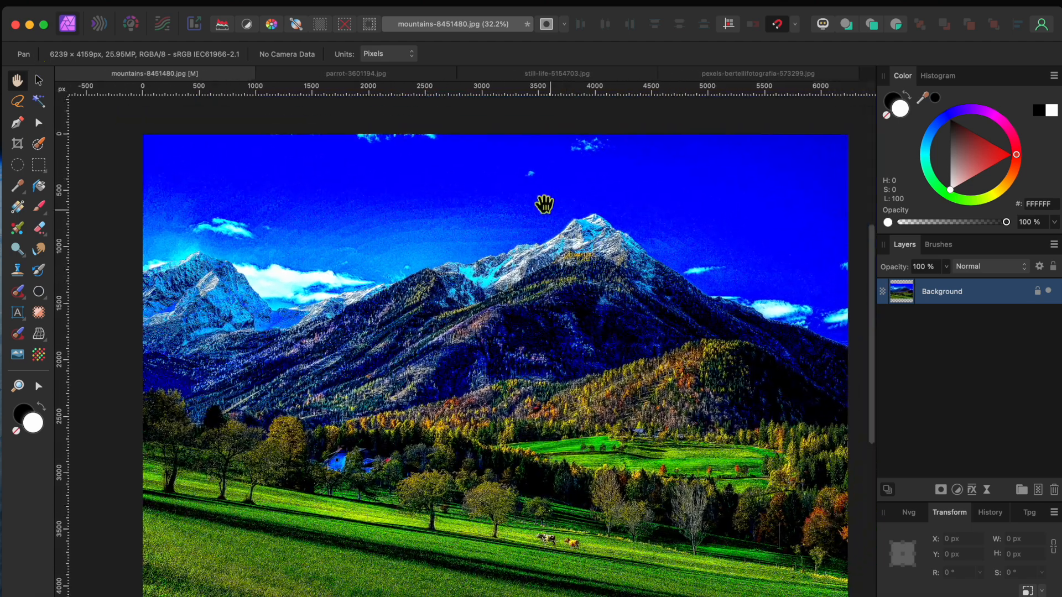
# - Open the parrot photo in Tone Mapping, apply the Mind Blown preset, and commit the result
pyautogui.click(350, 77)
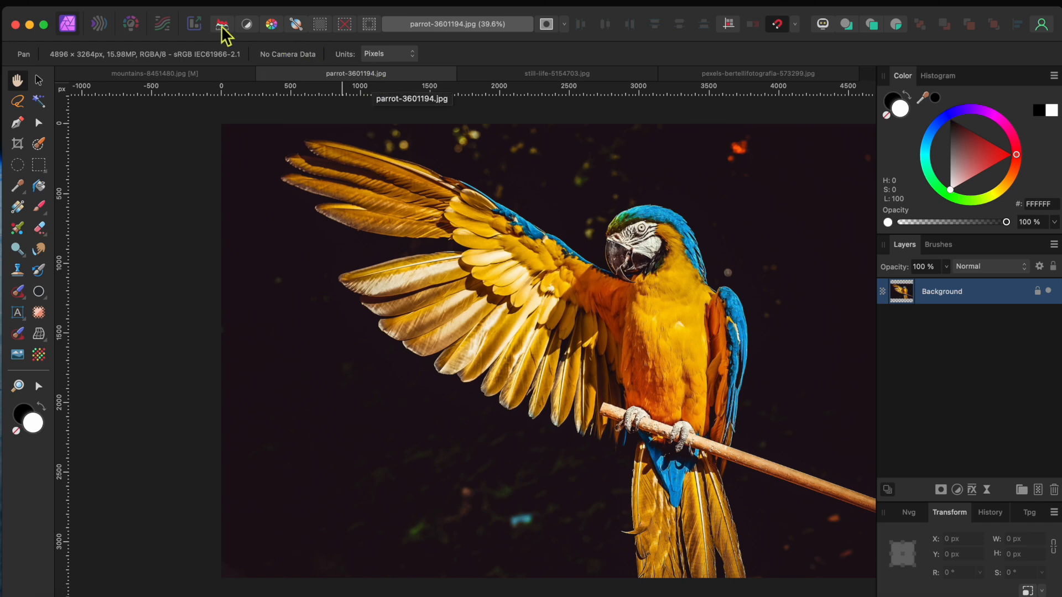
pyautogui.click(163, 25)
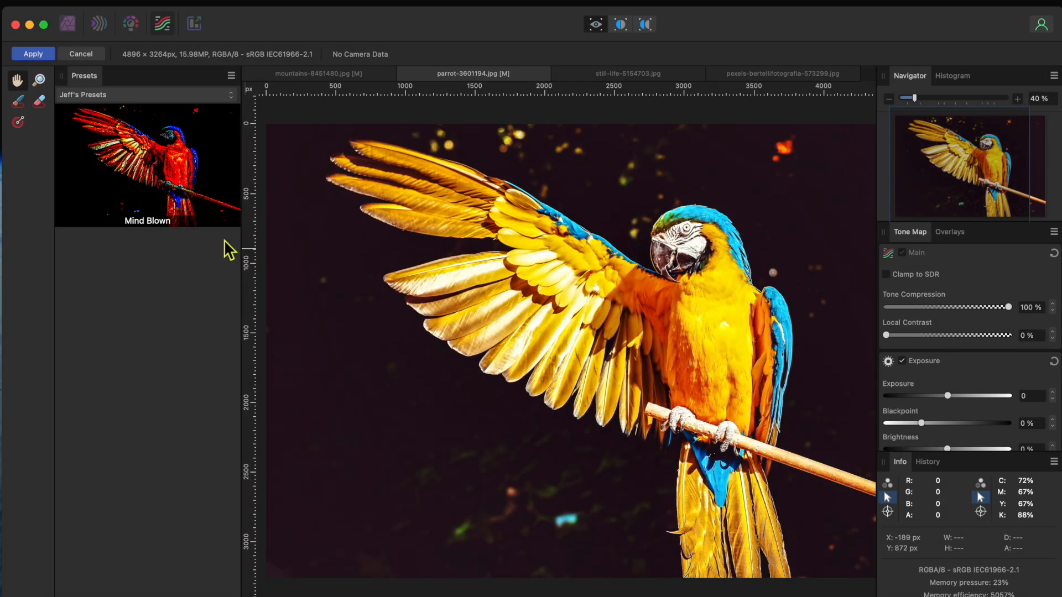
pyautogui.click(169, 173)
pyautogui.hscroll(2, 508, 267)
pyautogui.scroll(1, 508, 267)
pyautogui.hscroll(2, 508, 267)
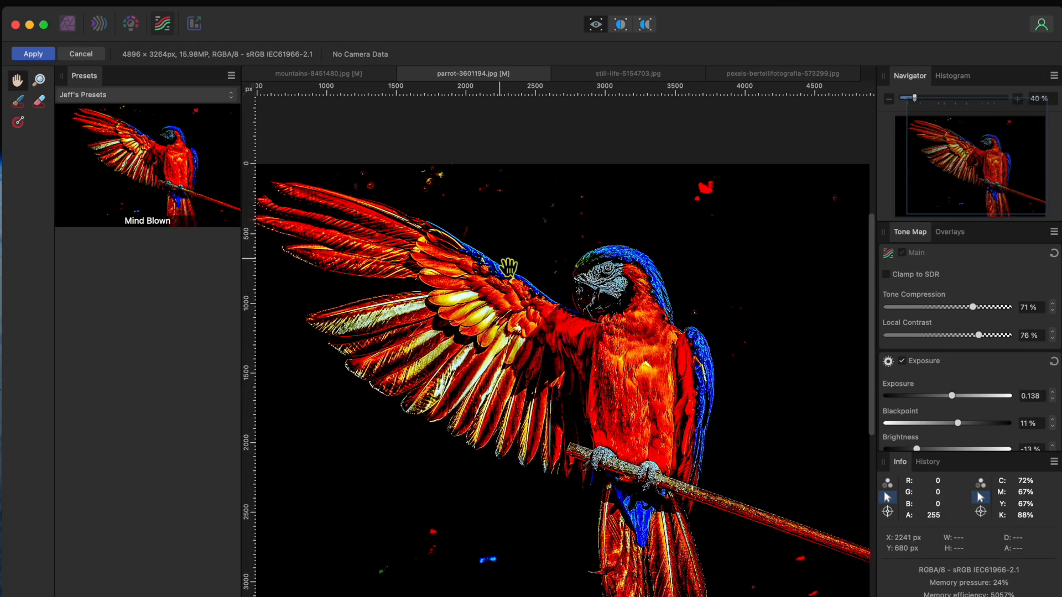
pyautogui.click(33, 54)
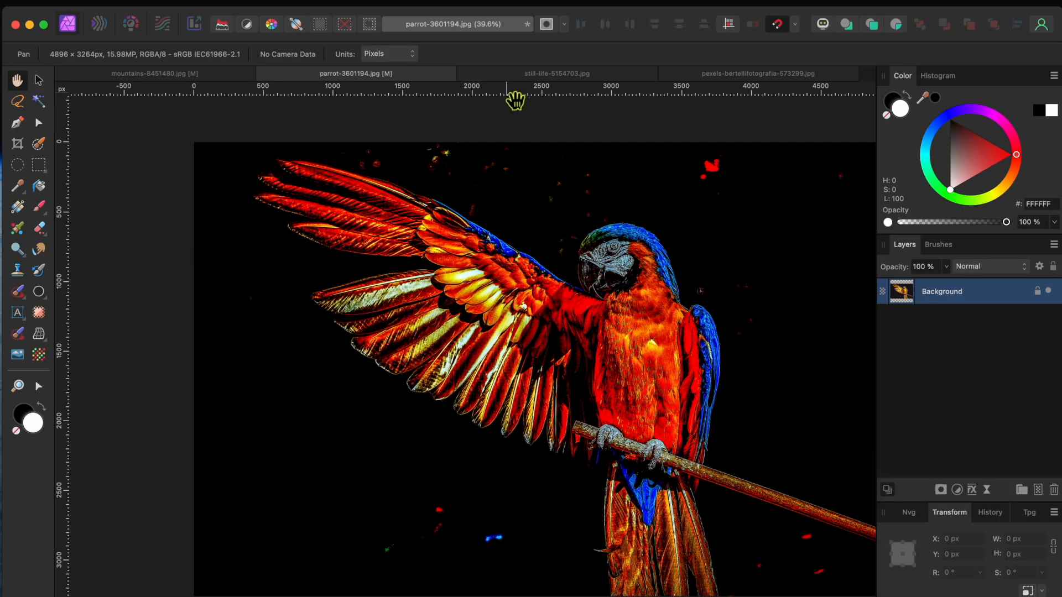
# - Open the still-life photo in Tone Mapping, apply the Mind Blown preset, and commit the result
pyautogui.click(515, 74)
pyautogui.hscroll(3, 490, 282)
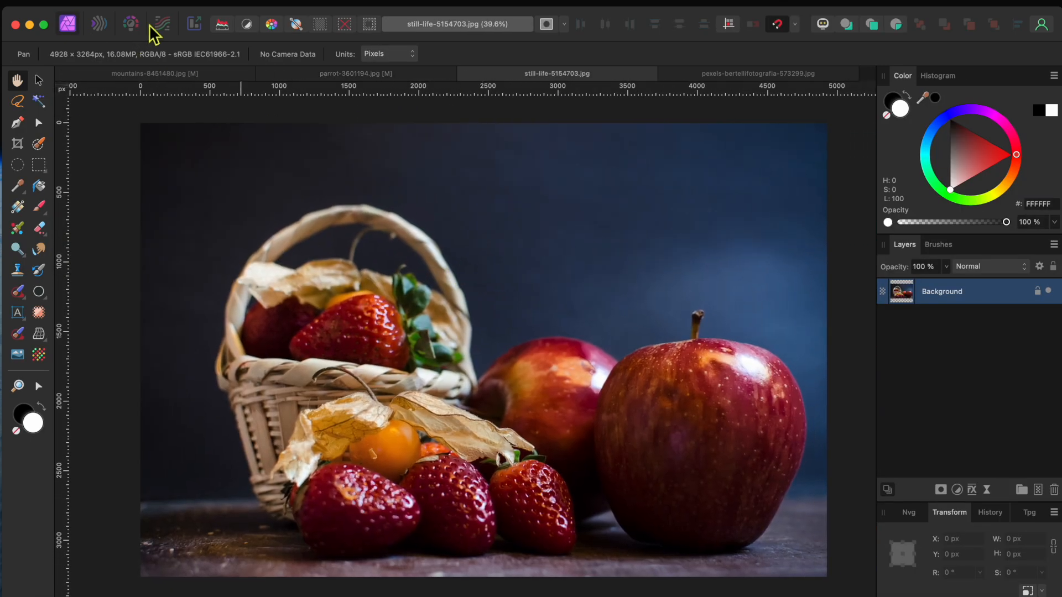
pyautogui.click(162, 23)
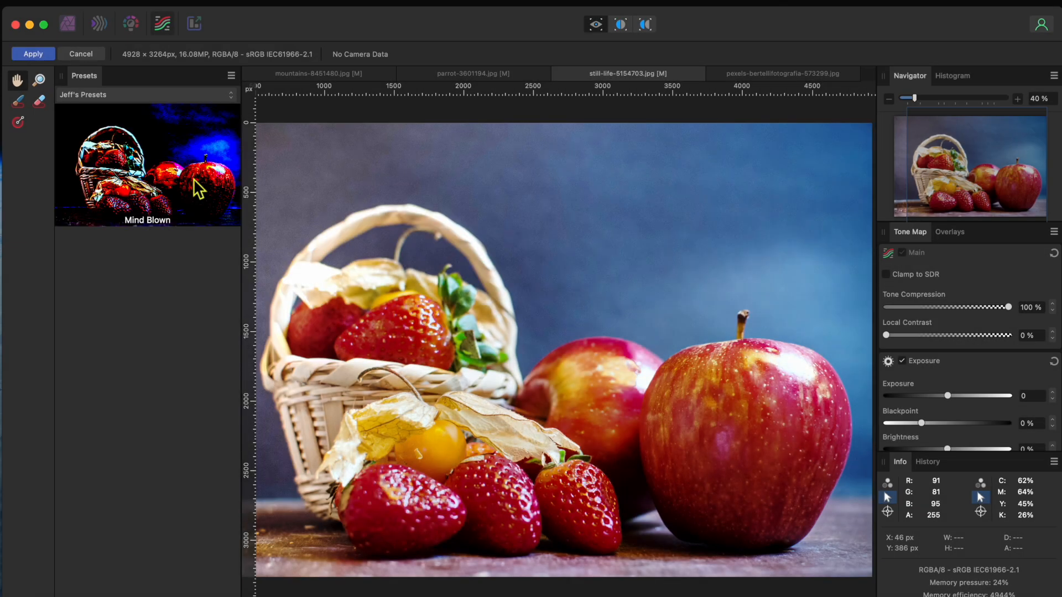
pyautogui.click(194, 178)
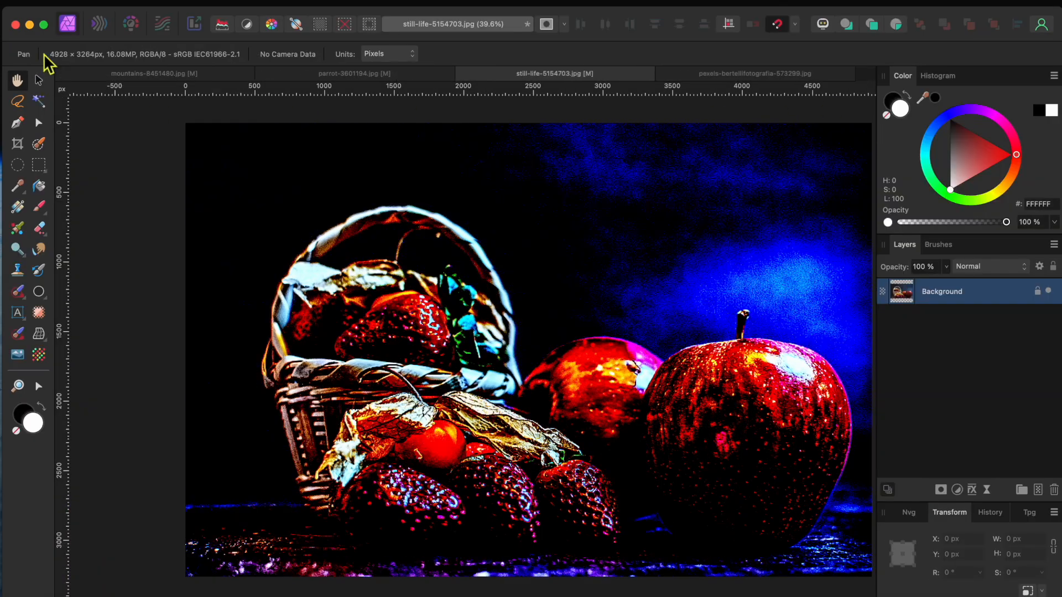
pyautogui.click(33, 54)
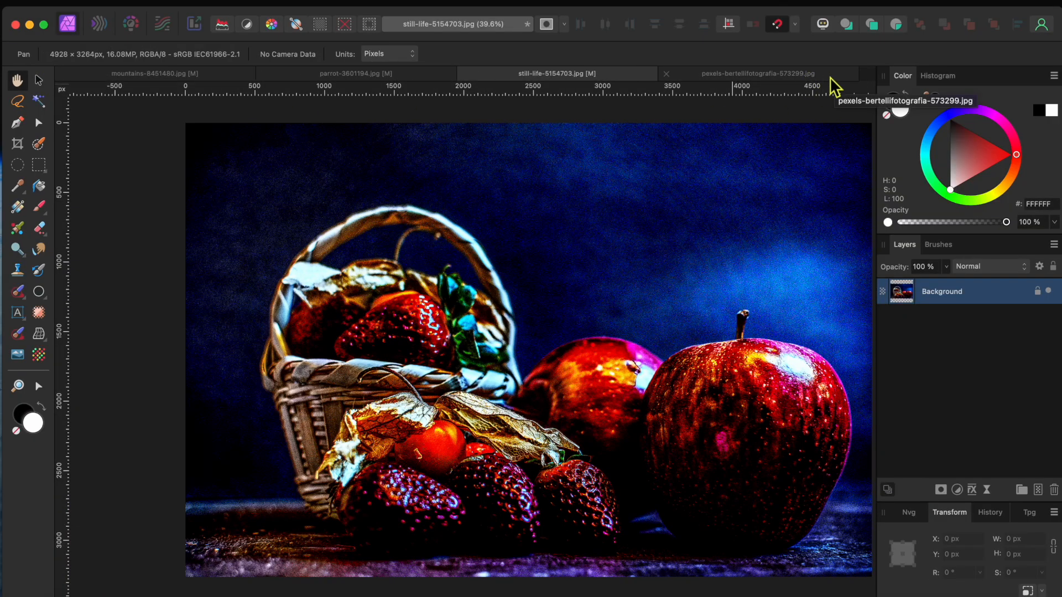
# - Open the portrait photo in Tone Mapping, apply the Mind Blown preset, and commit the result
pyautogui.click(828, 78)
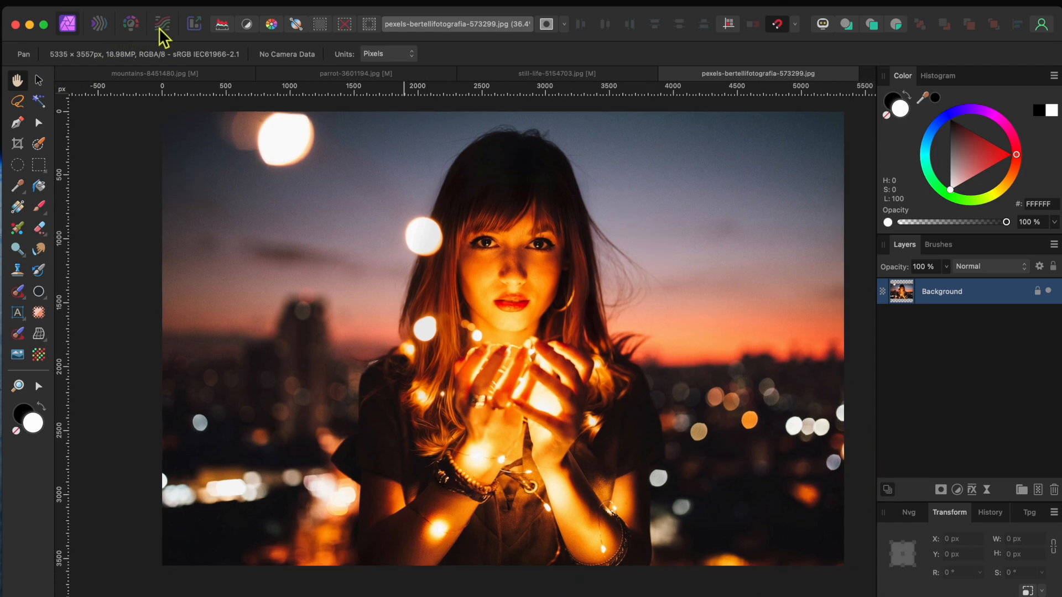
pyautogui.click(162, 24)
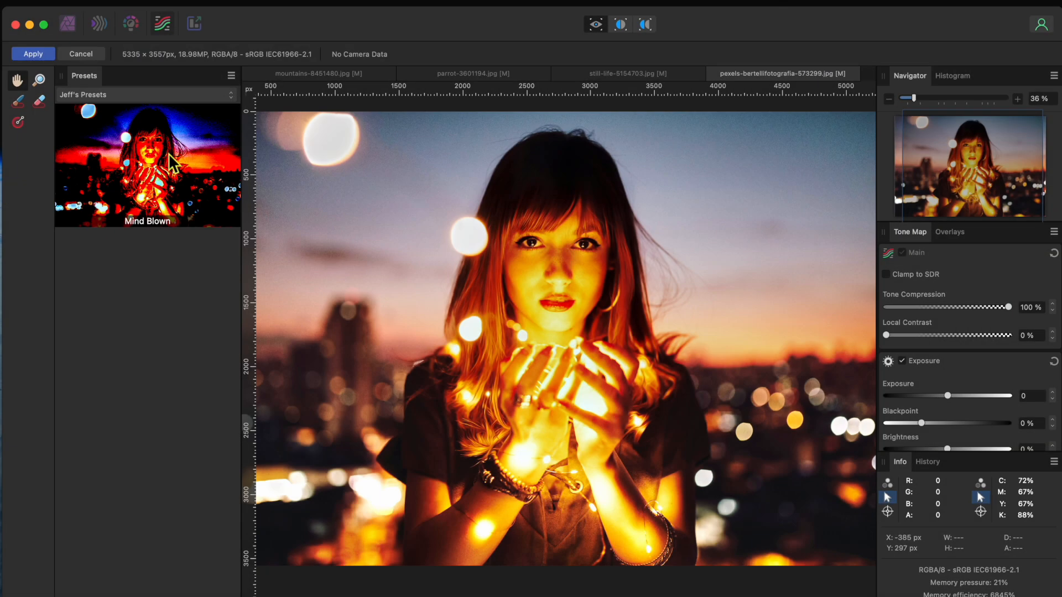
pyautogui.click(174, 164)
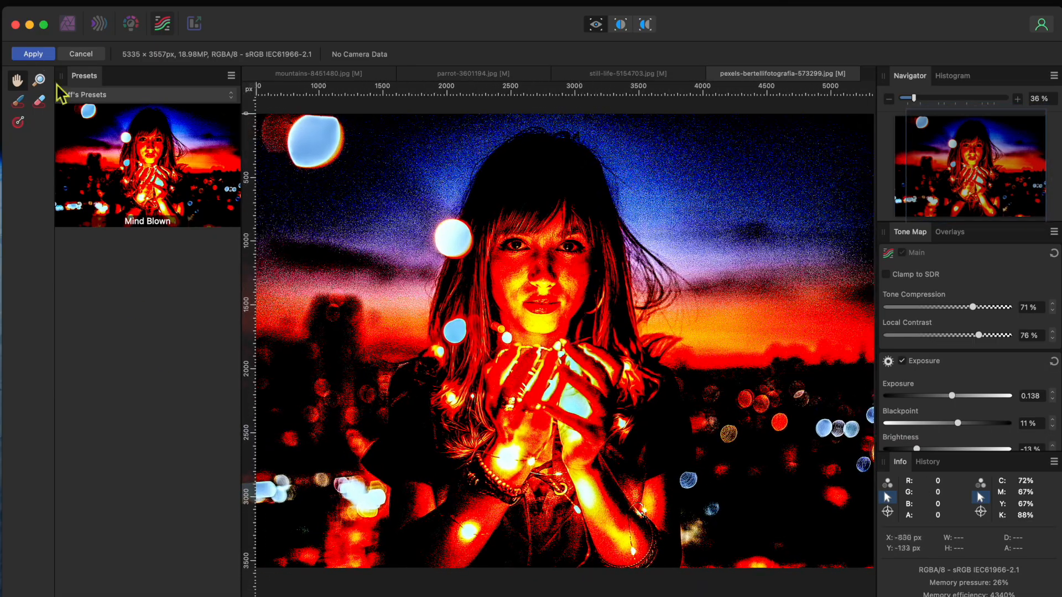
pyautogui.click(33, 53)
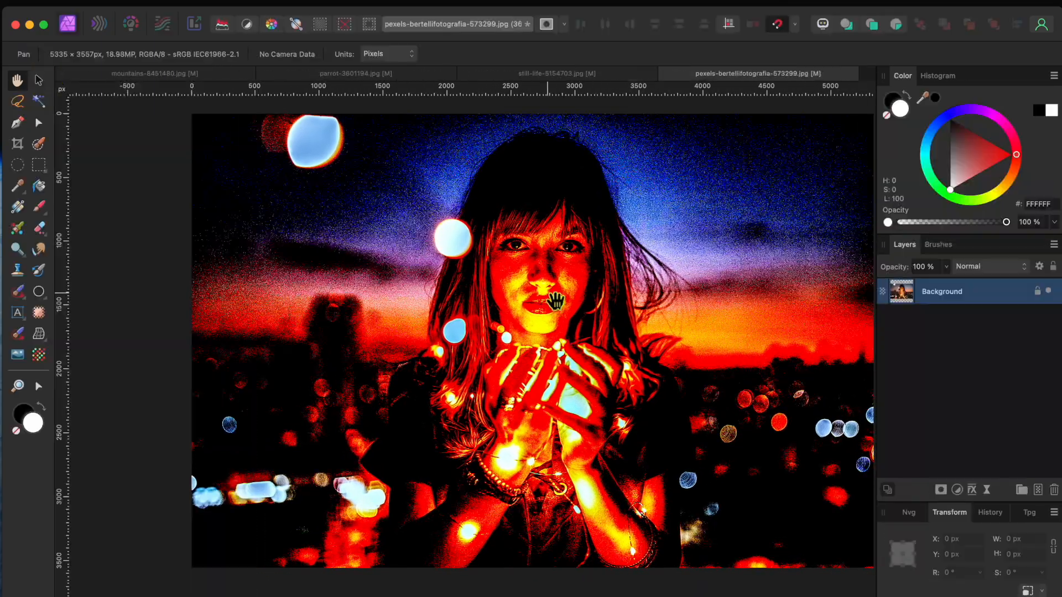
pyautogui.moveTo(556, 302); pyautogui.dragTo(521, 305)
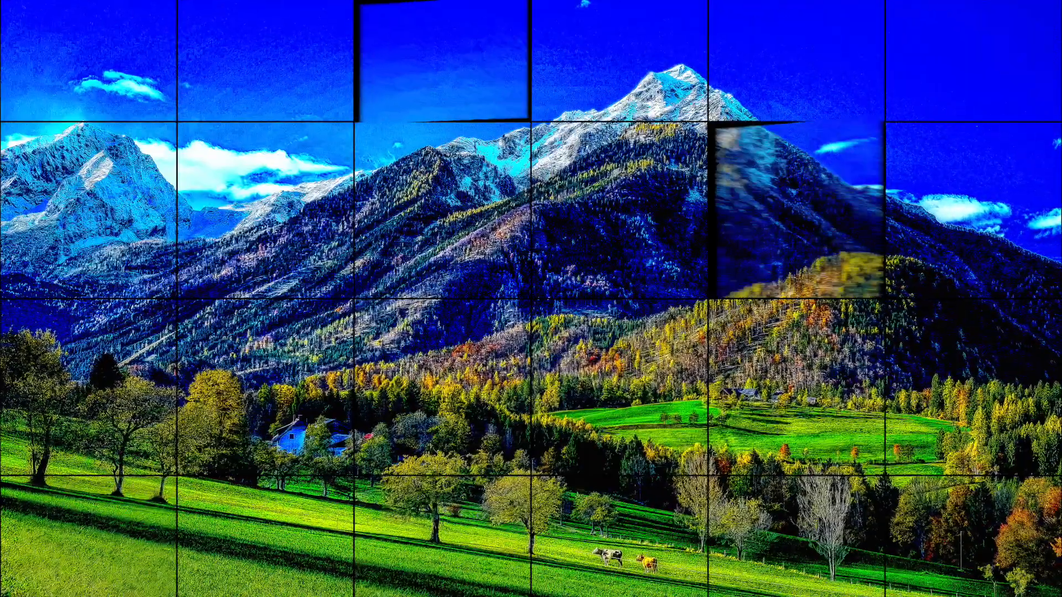